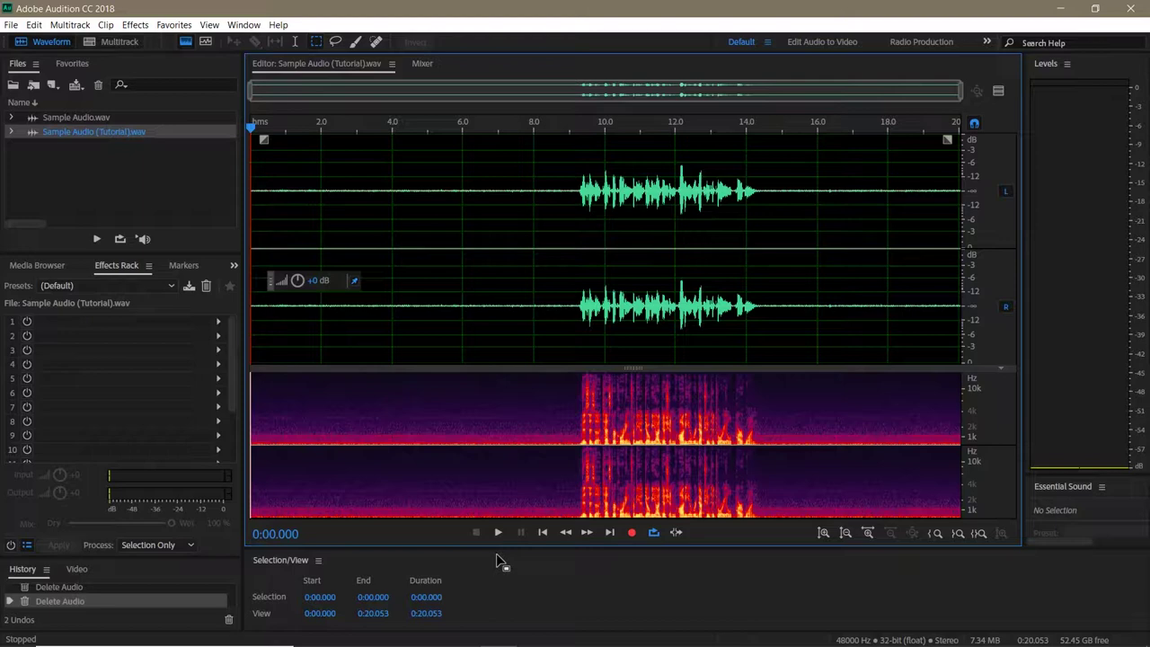
Browse the Effects menu and close it without applying anything
left_click(135, 24)
mouse_move(226, 259)
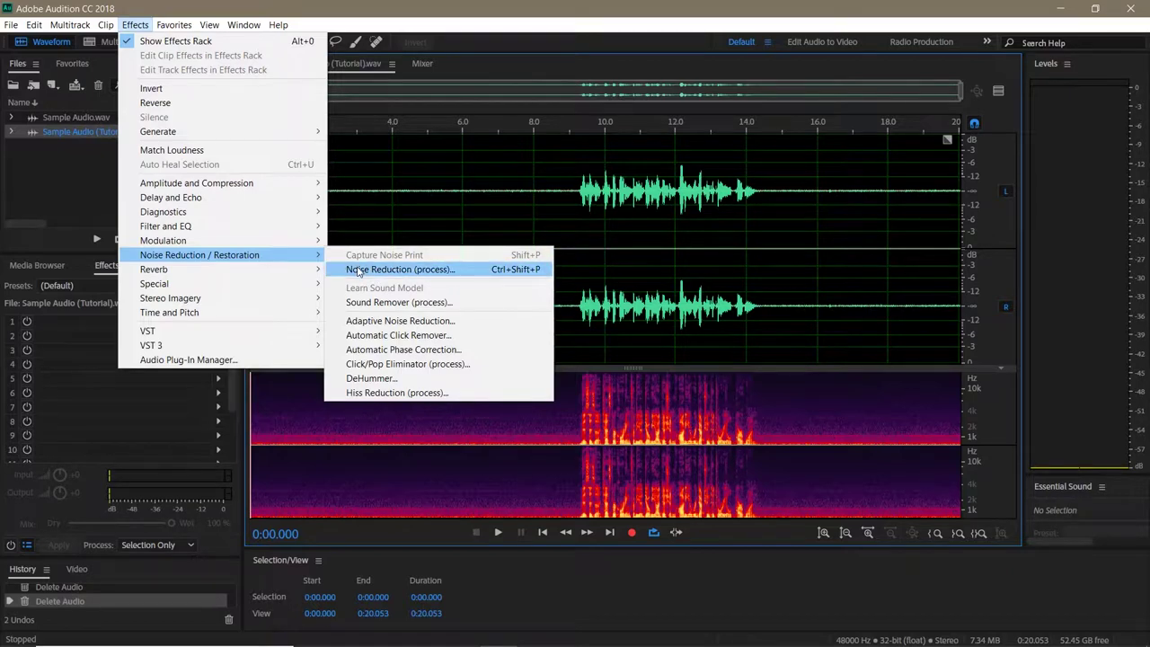
left_click(501, 560)
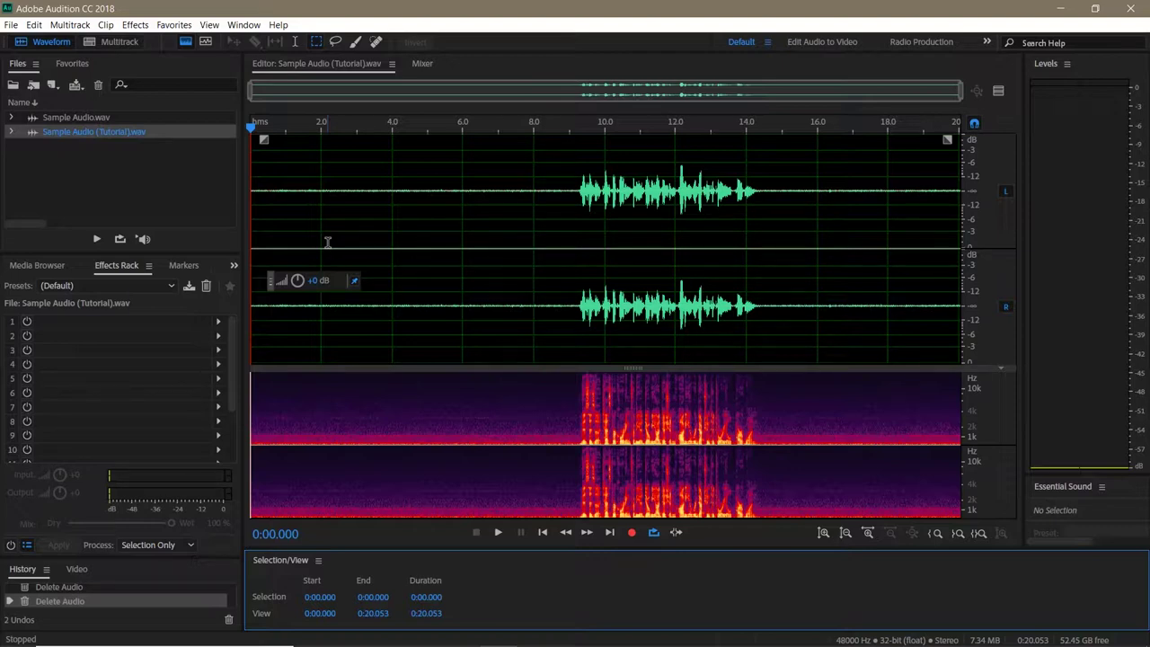
Listen to the room noise, then select the noise-only first 9 seconds and open Noise Reduction
key("space")
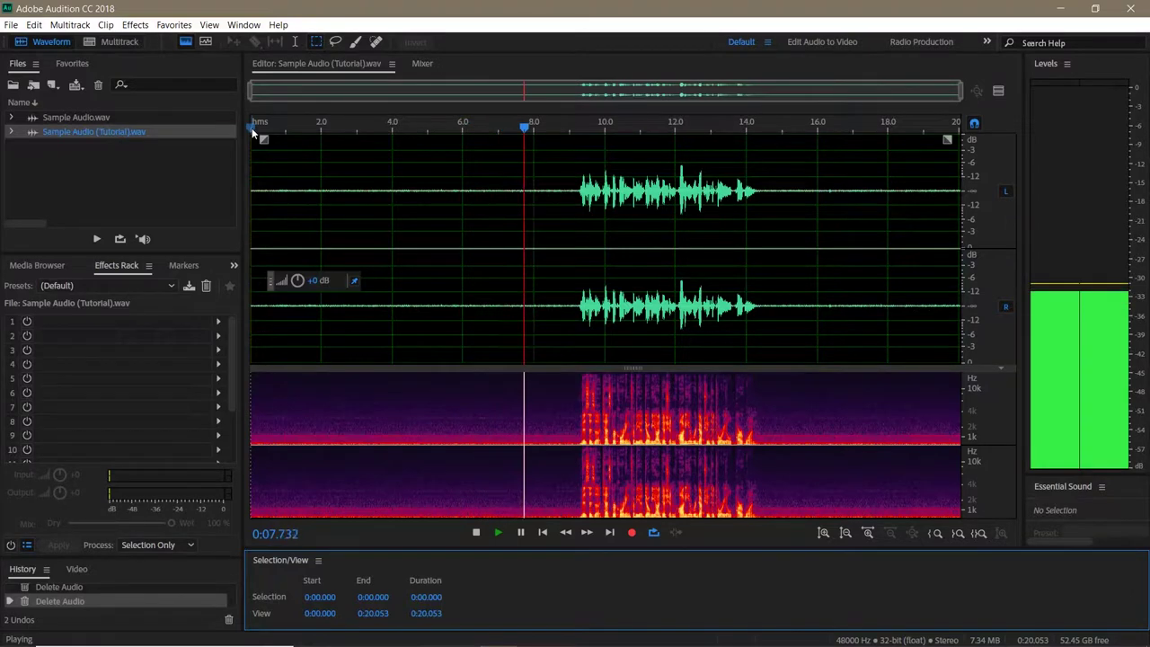
key("space")
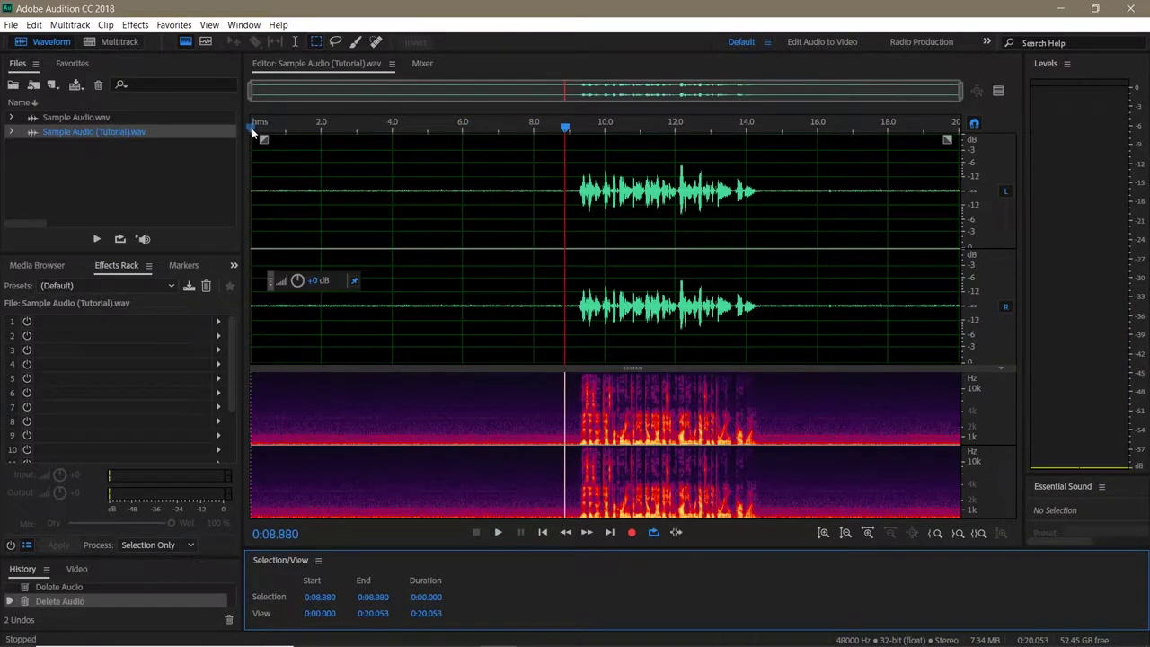
left_click(253, 128)
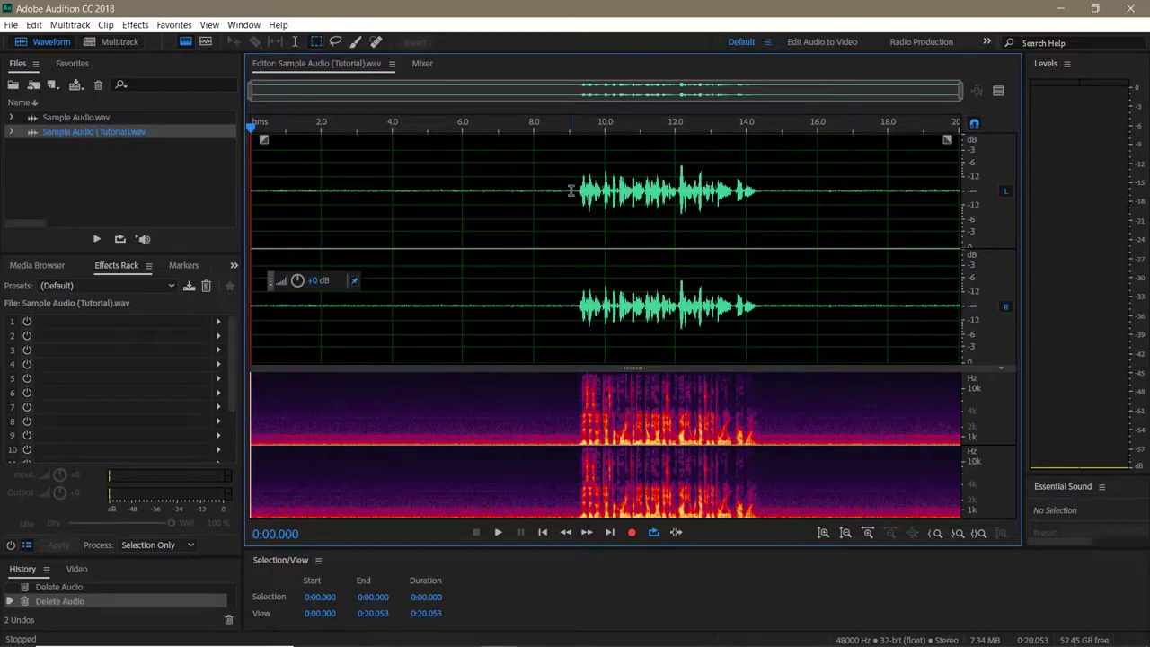
left_click_drag(570, 190, 185, 202)
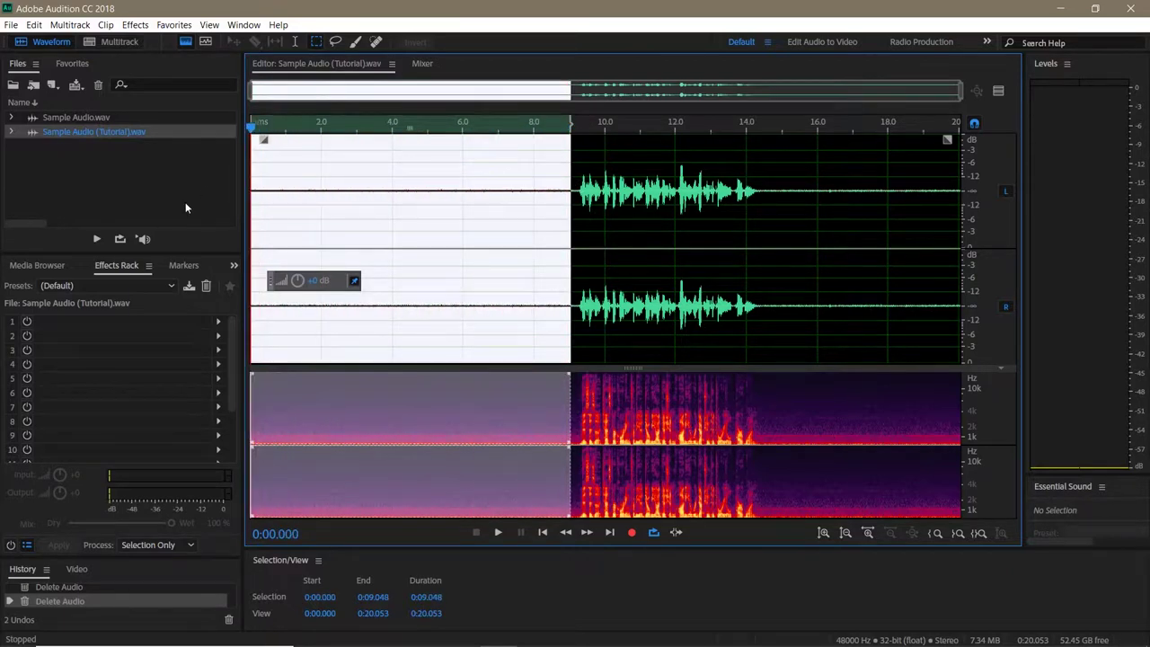
key("ctrl+shift+p")
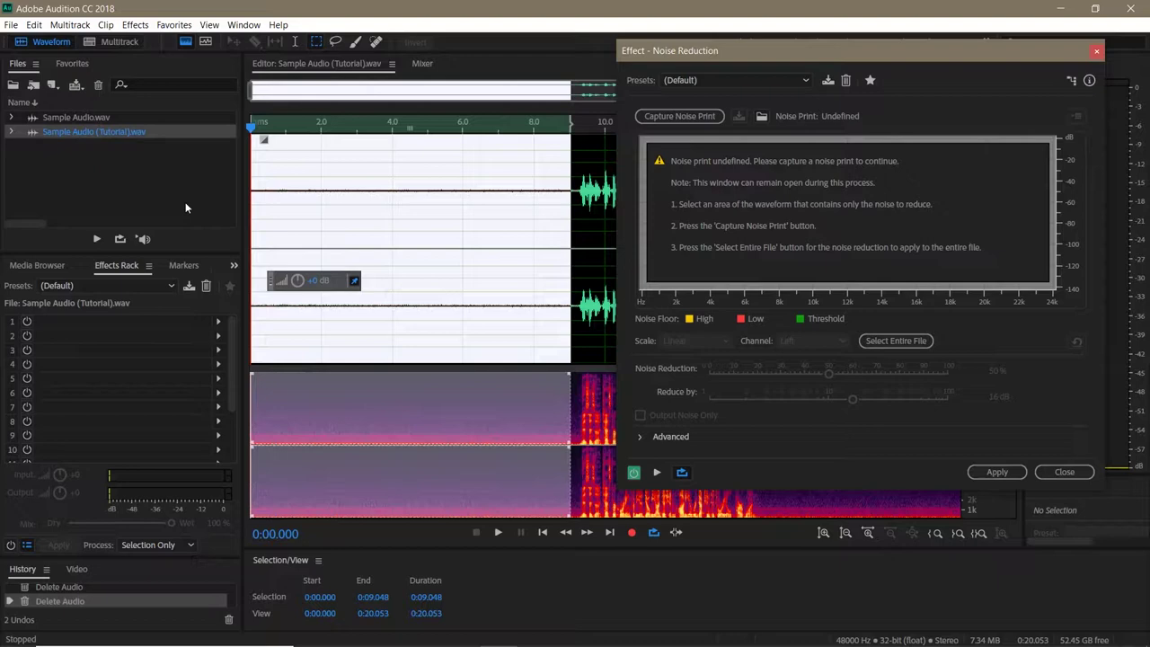
Capture a noise print, set reduction to 59% and 16 dB, then recapture at FFT size 2048
left_click(656, 122)
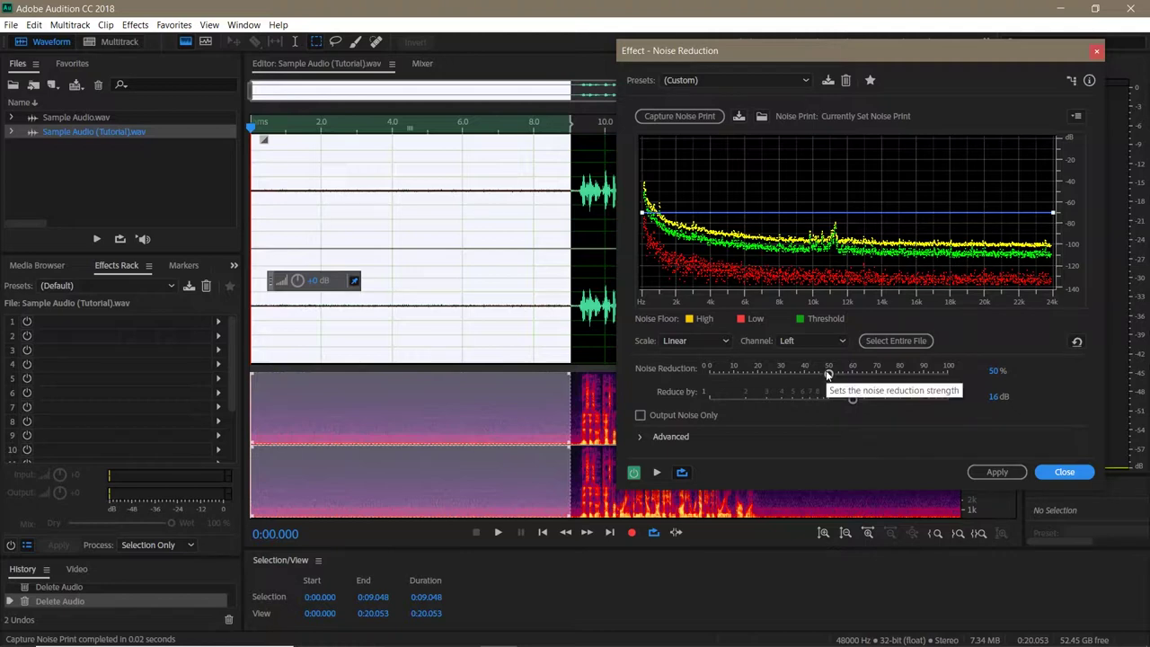
left_click_drag(826, 371, 851, 384)
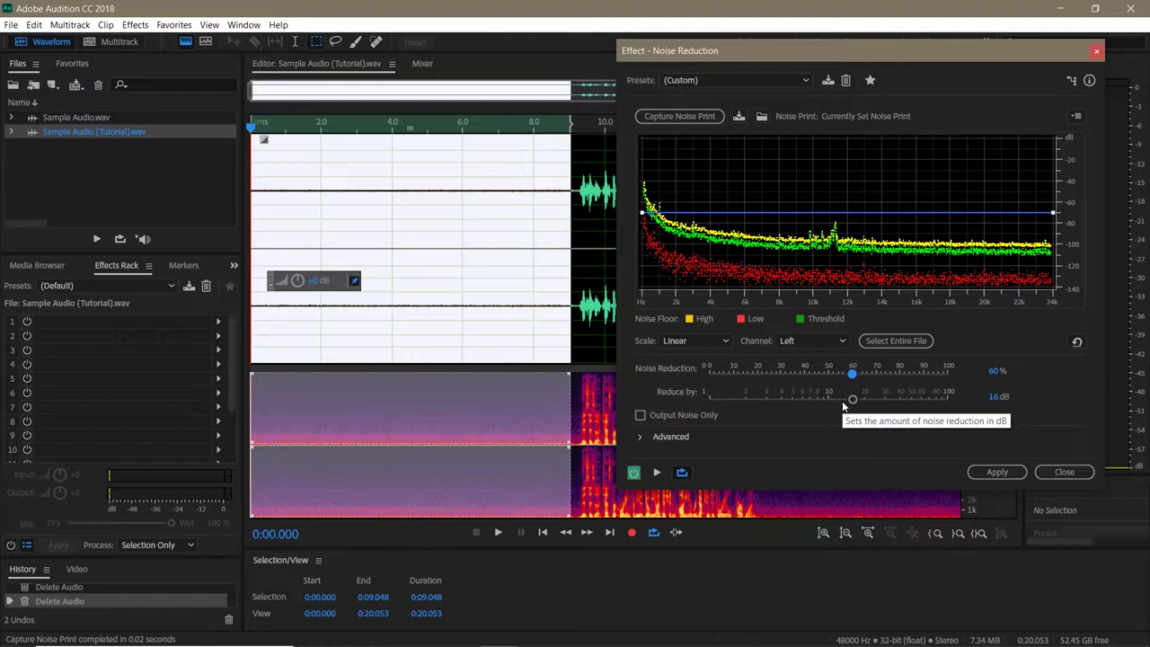
left_click(638, 436)
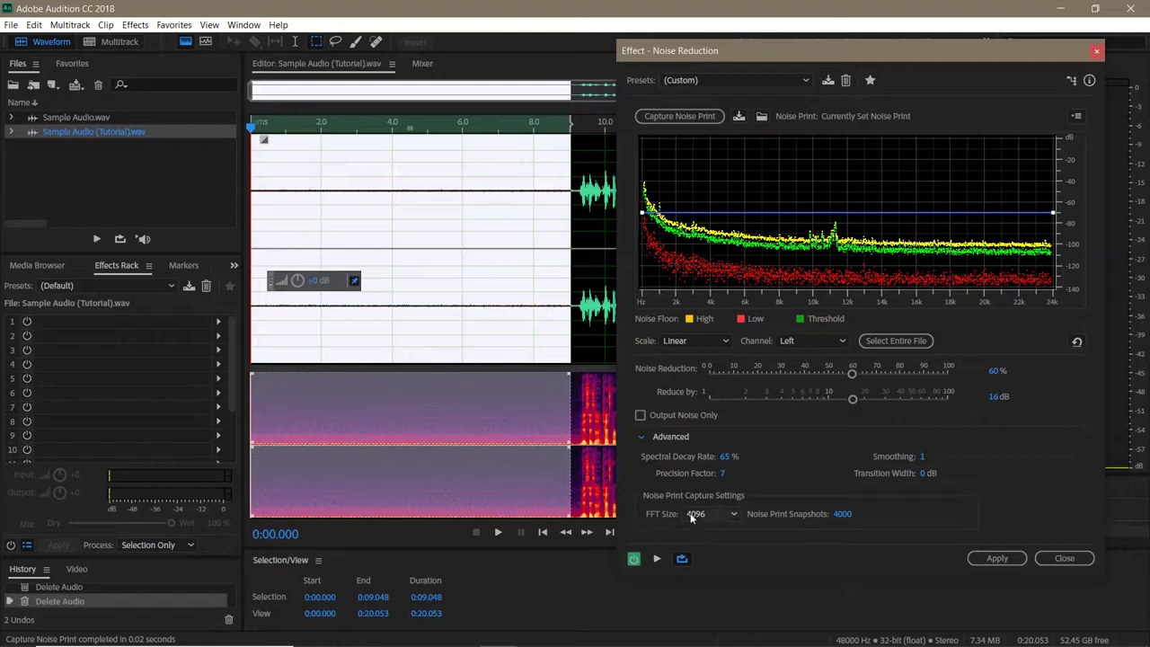
left_click(734, 514)
left_click(718, 559)
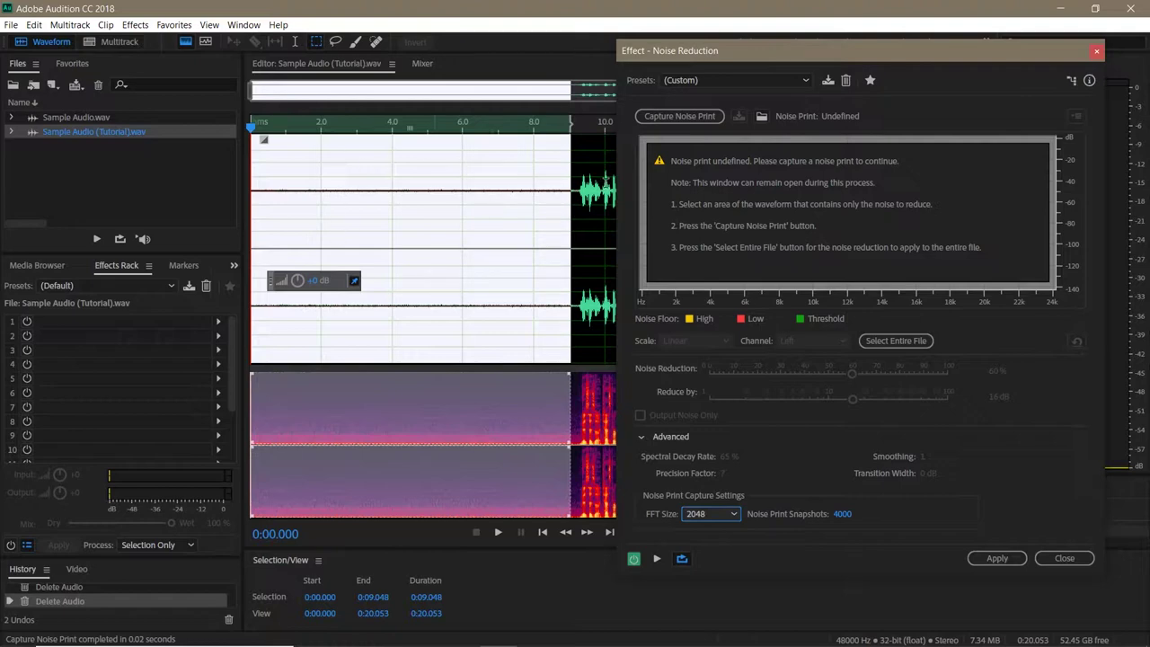
left_click(667, 120)
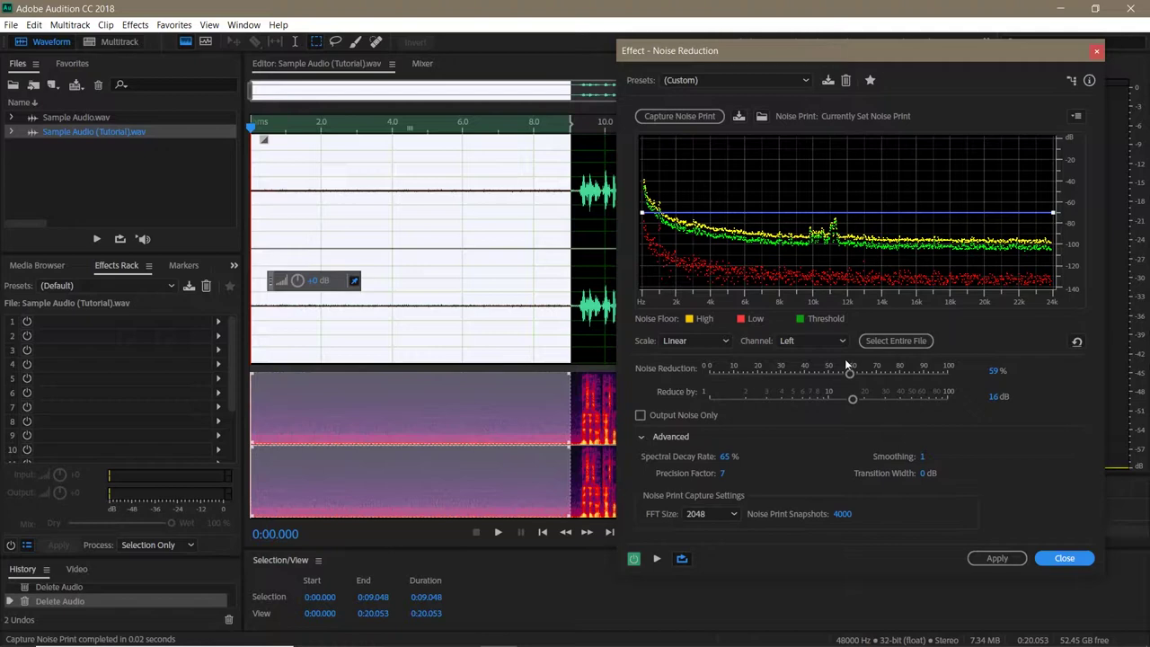
Set Noise Reduction to 50% and Reduce by 19.2 dB, select the whole file, and preview it
left_click(827, 374)
left_click(862, 399)
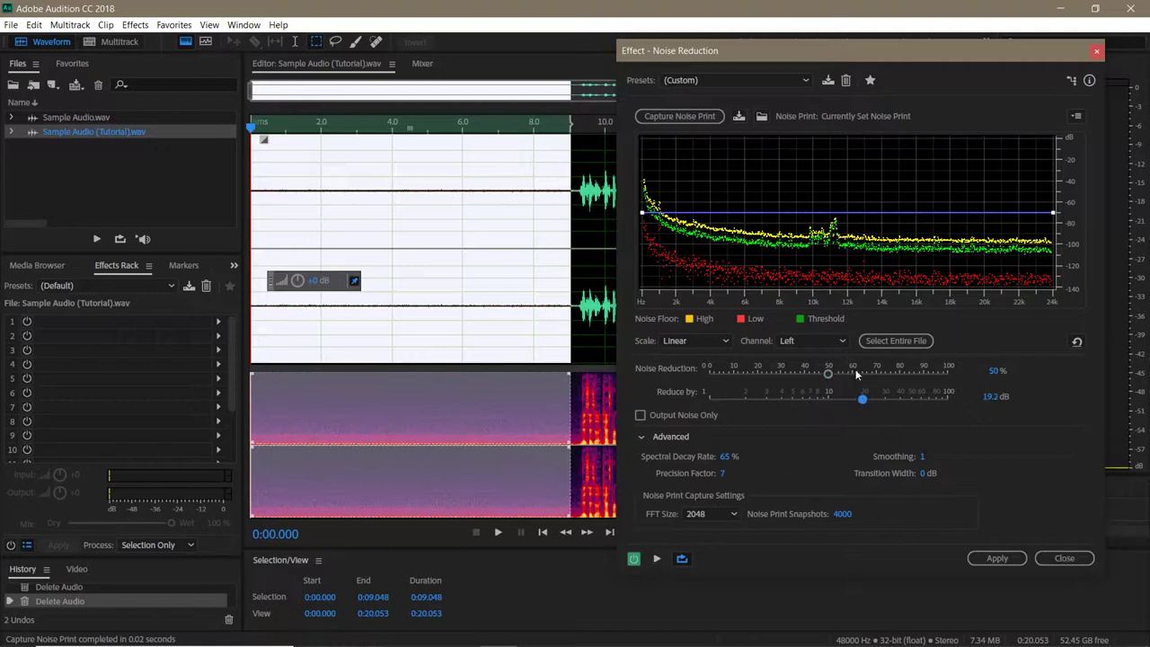
left_click(874, 344)
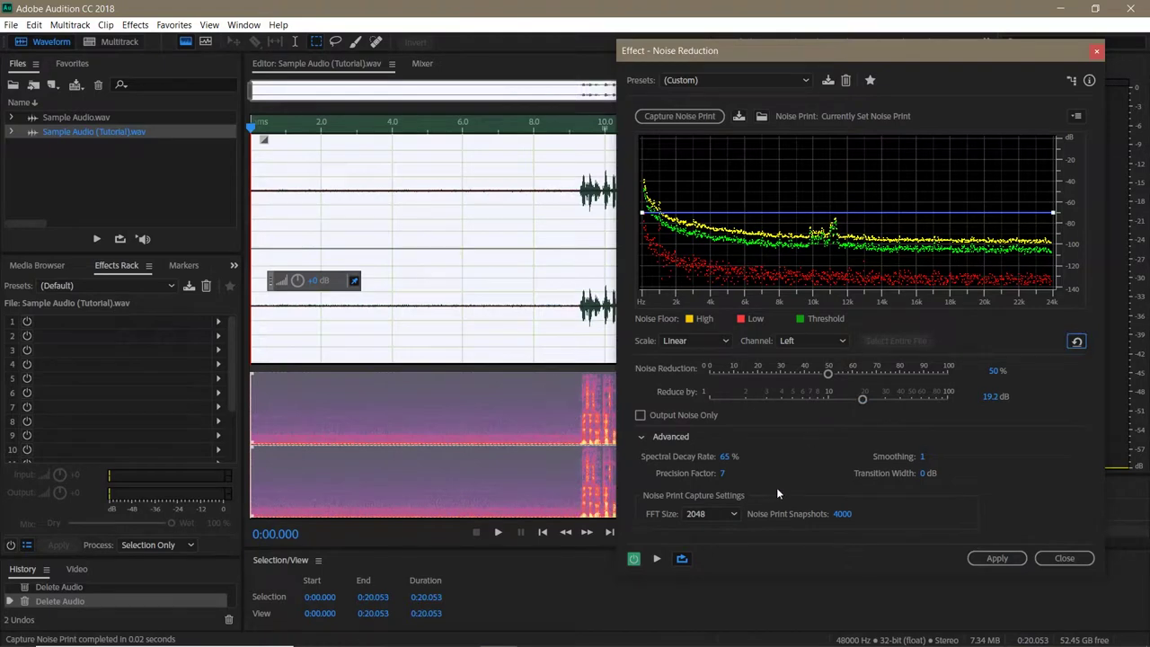
key("space")
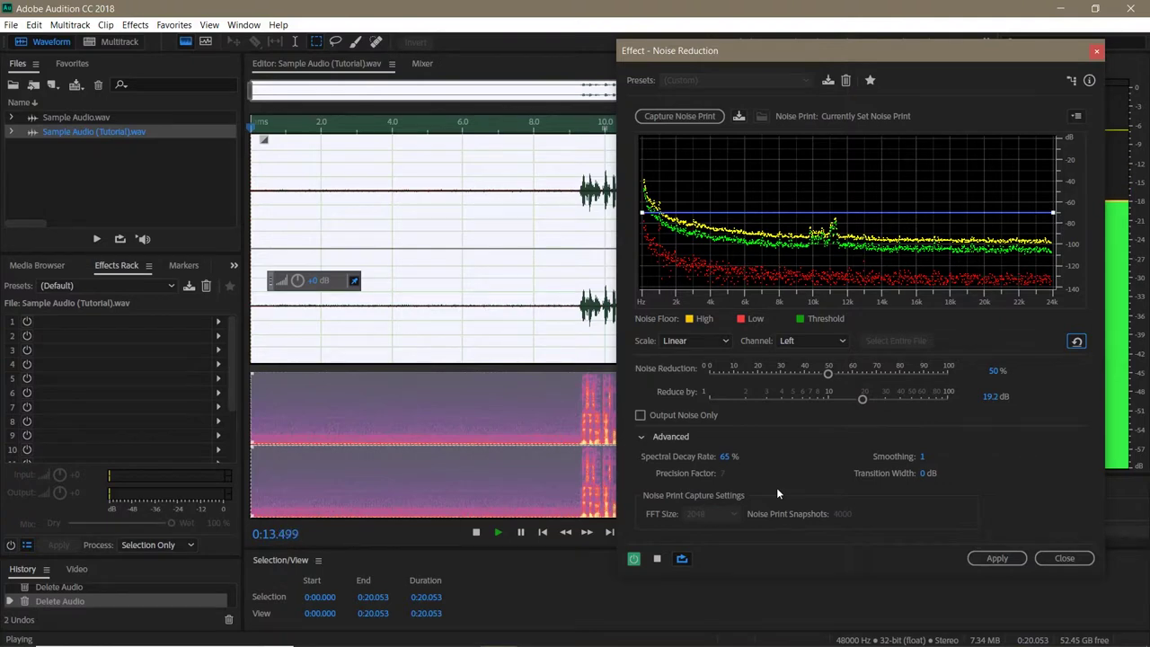
key("space")
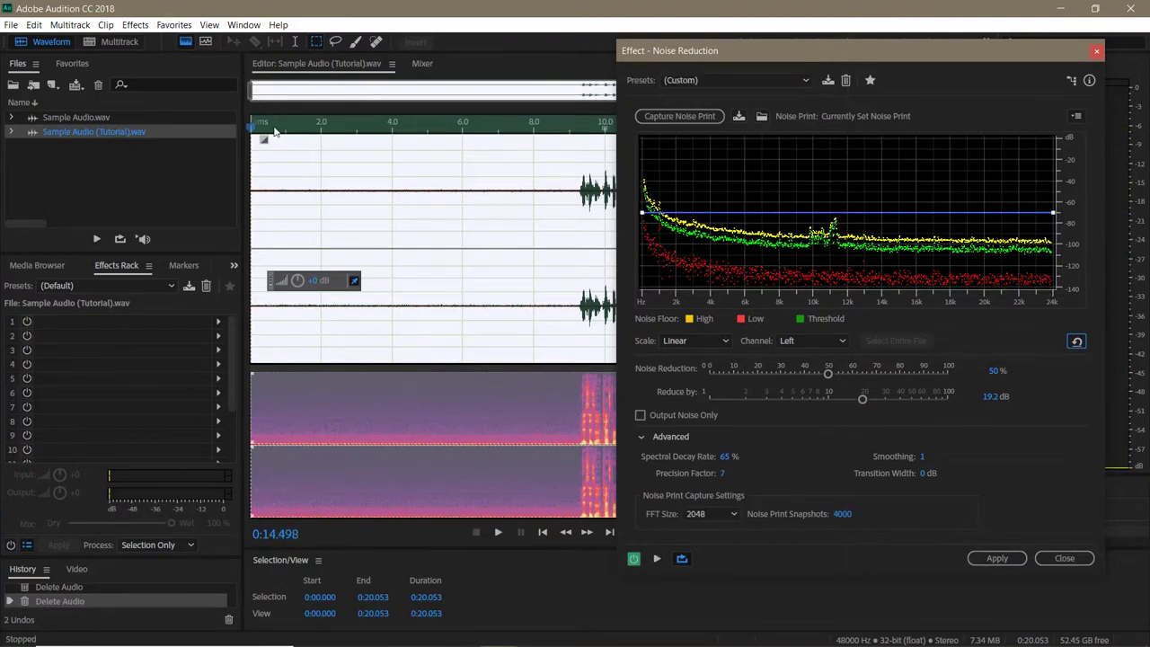
left_click(275, 131)
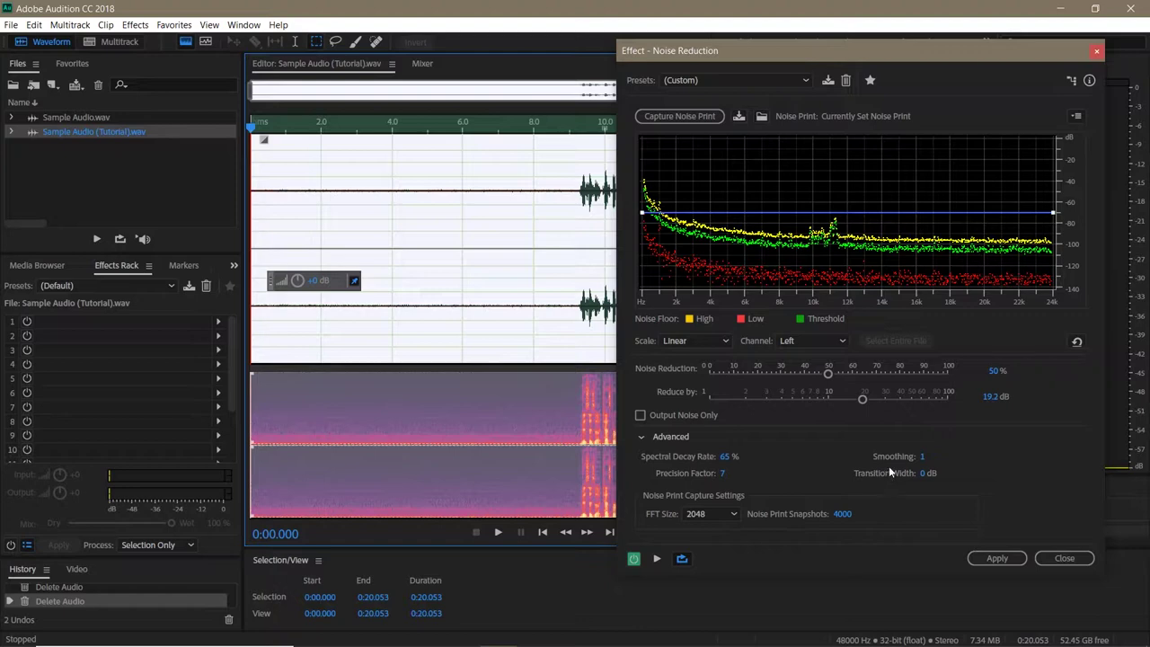
Set Noise Reduction to 90% with Reduce by 10 dB, then preview the speech
left_click(920, 373)
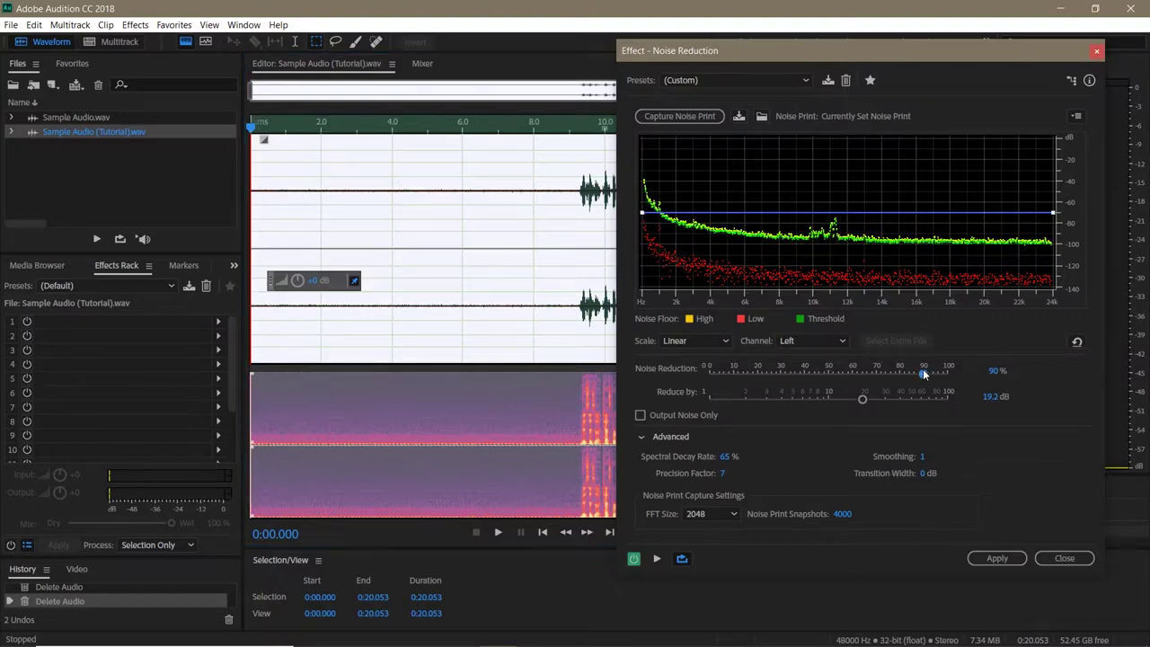
left_click(988, 395)
type("10")
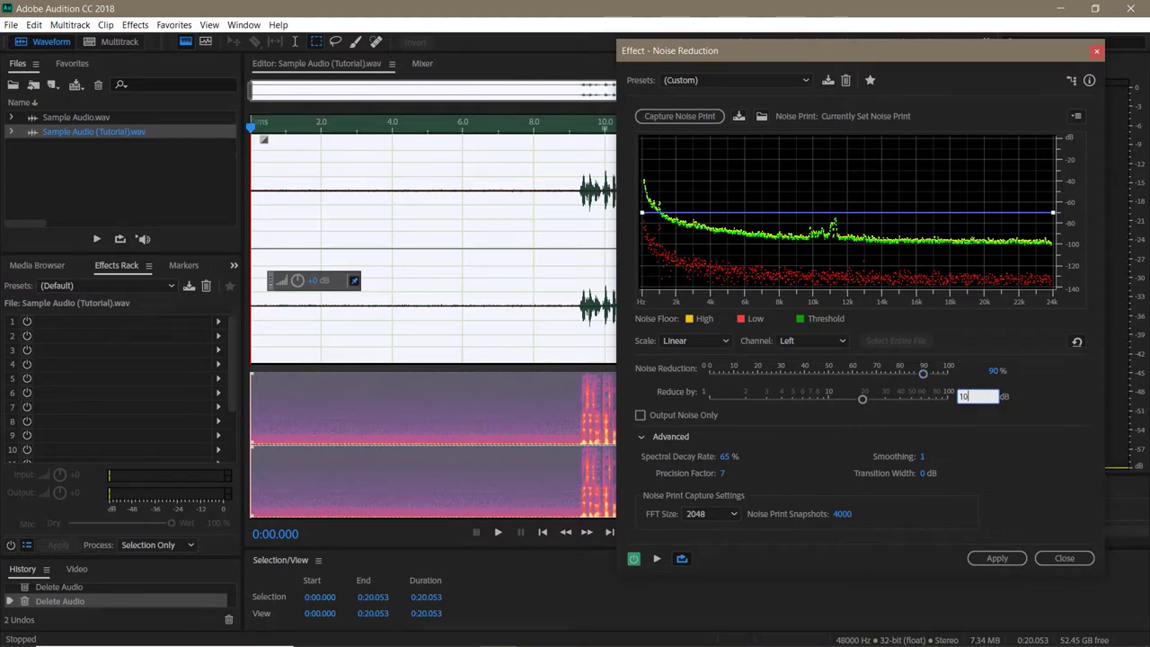
key("Return")
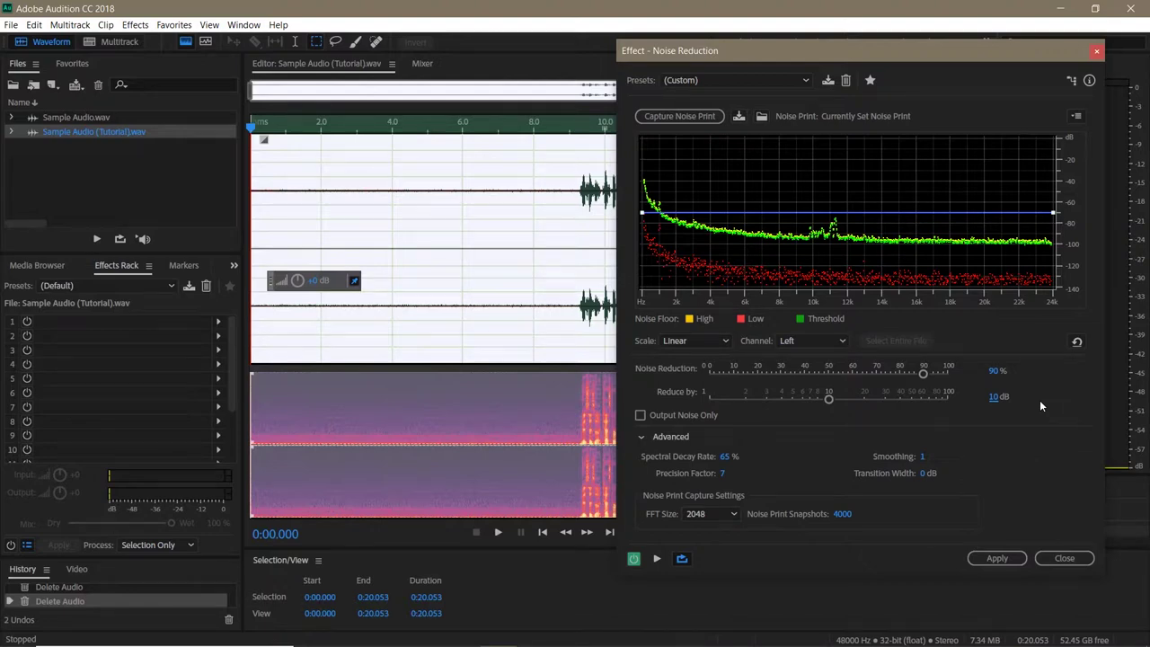
left_click(657, 559)
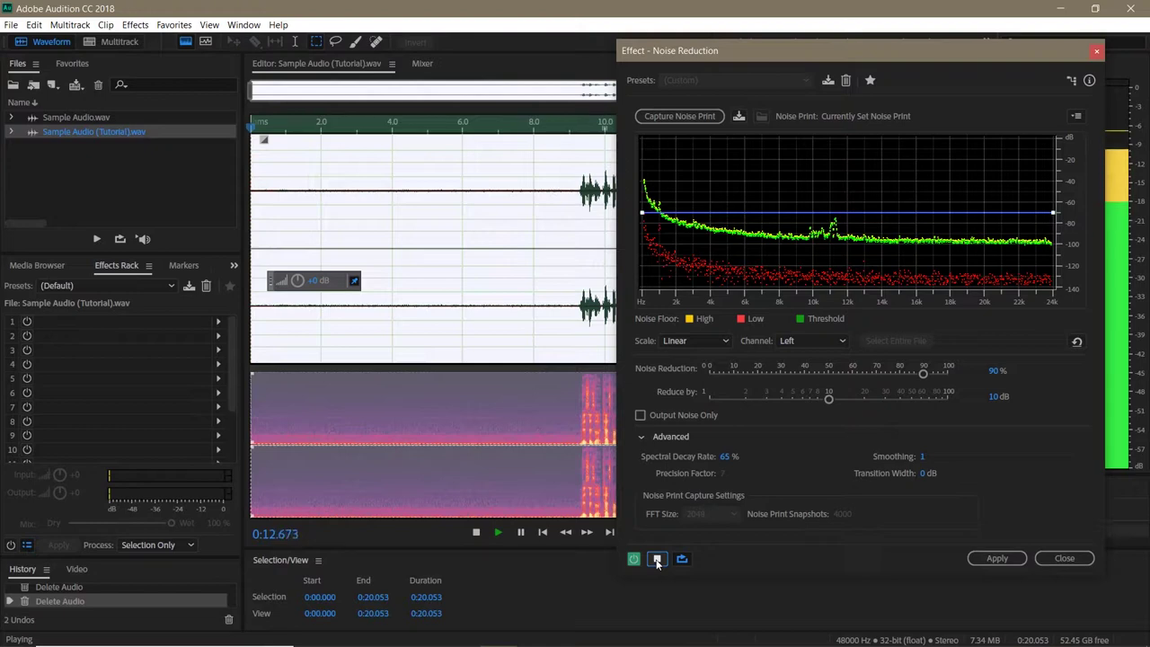
left_click(657, 559)
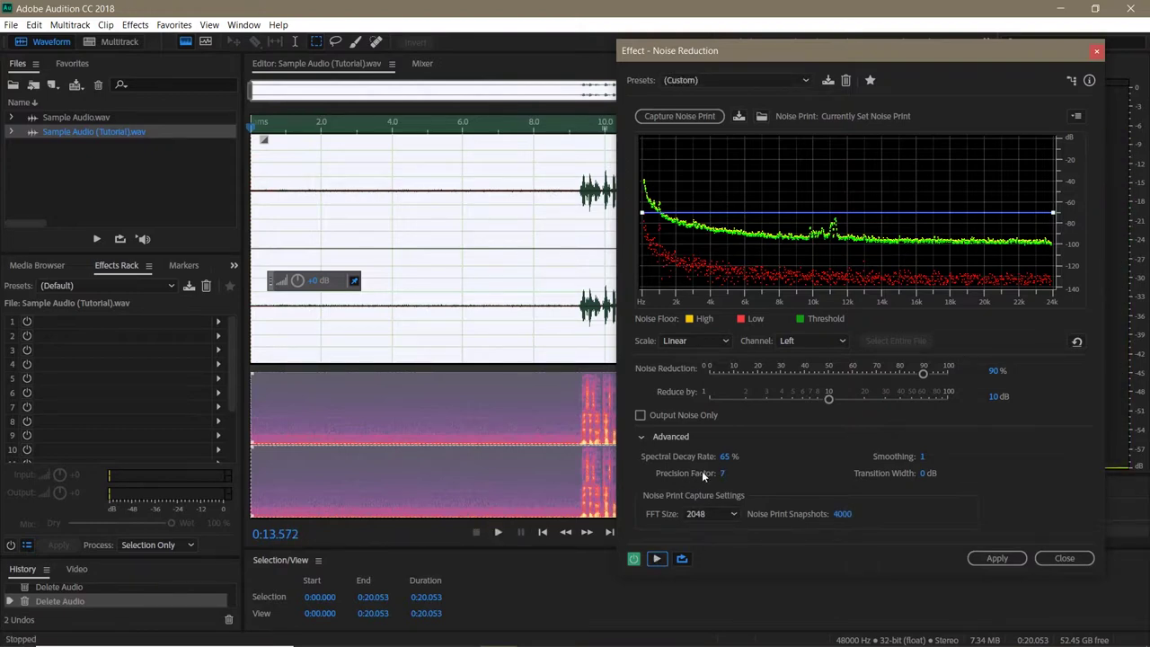
Enter Spectral Decay Rate 55%, Smoothing 100 and Transition Width 50 dB in the Advanced settings
left_click(724, 456)
type("55")
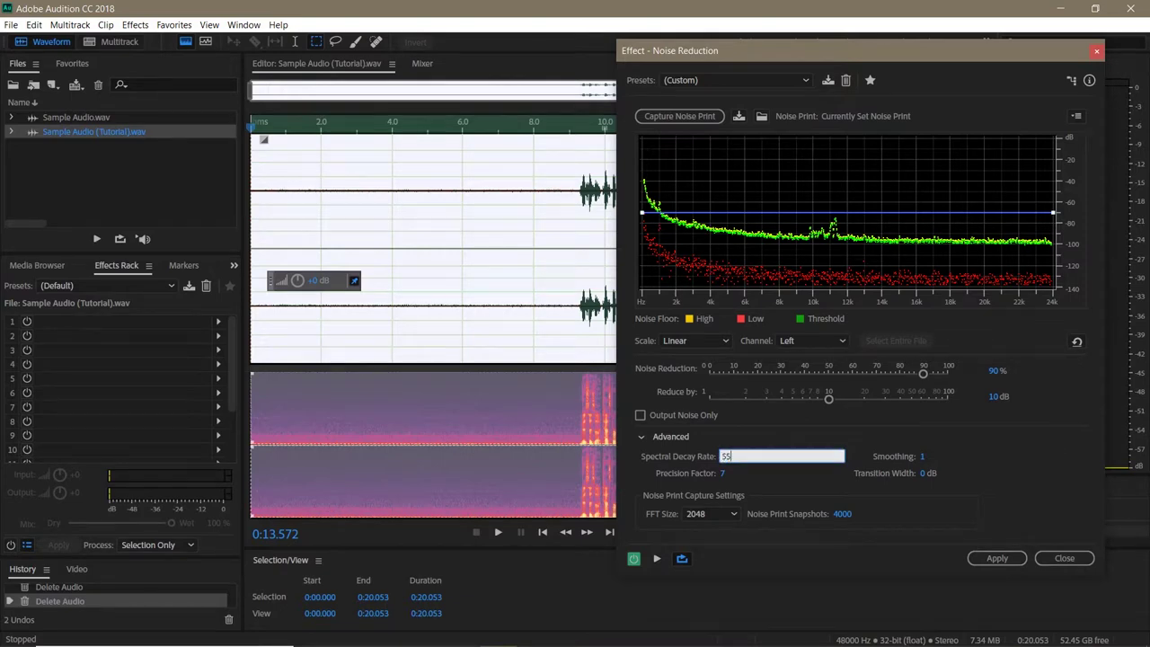
key("Return")
left_click(923, 455)
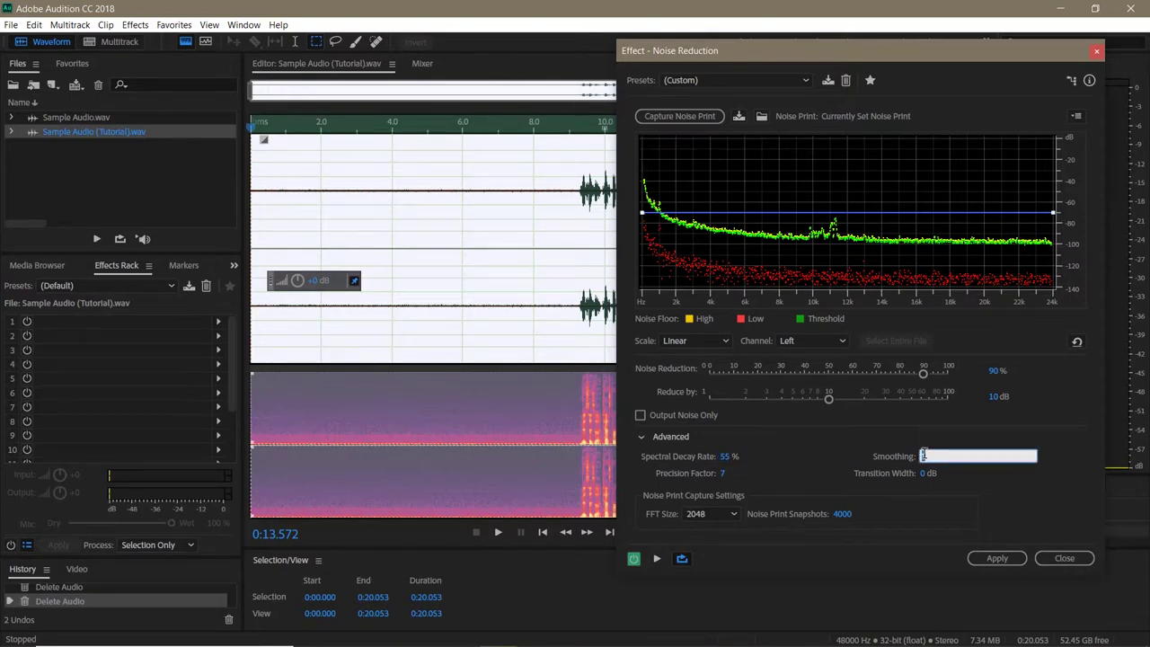
type("100")
key("Return")
left_click(923, 473)
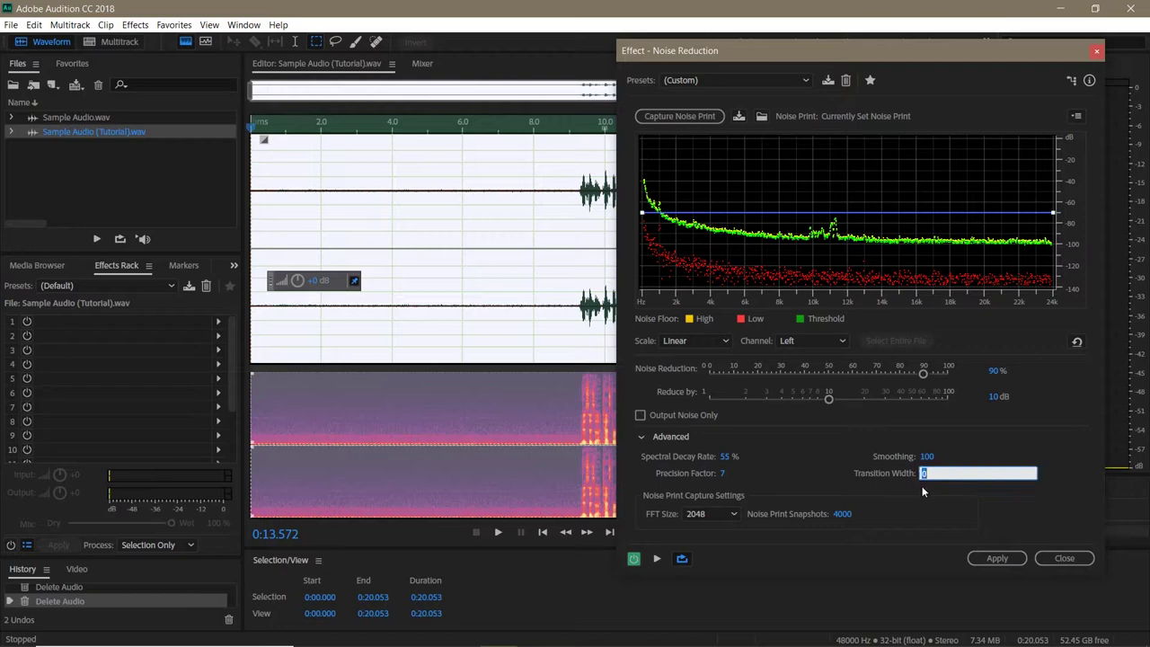
type("50")
key("Return")
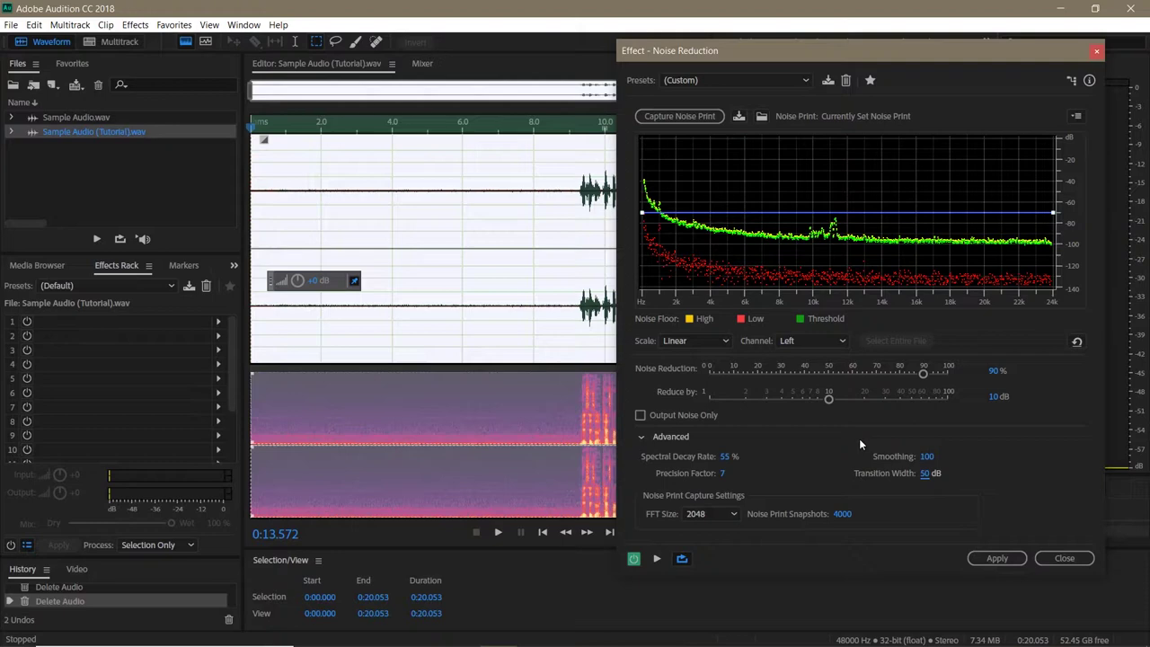
Enable Output Noise Only and listen to just the noise being removed
left_click(639, 416)
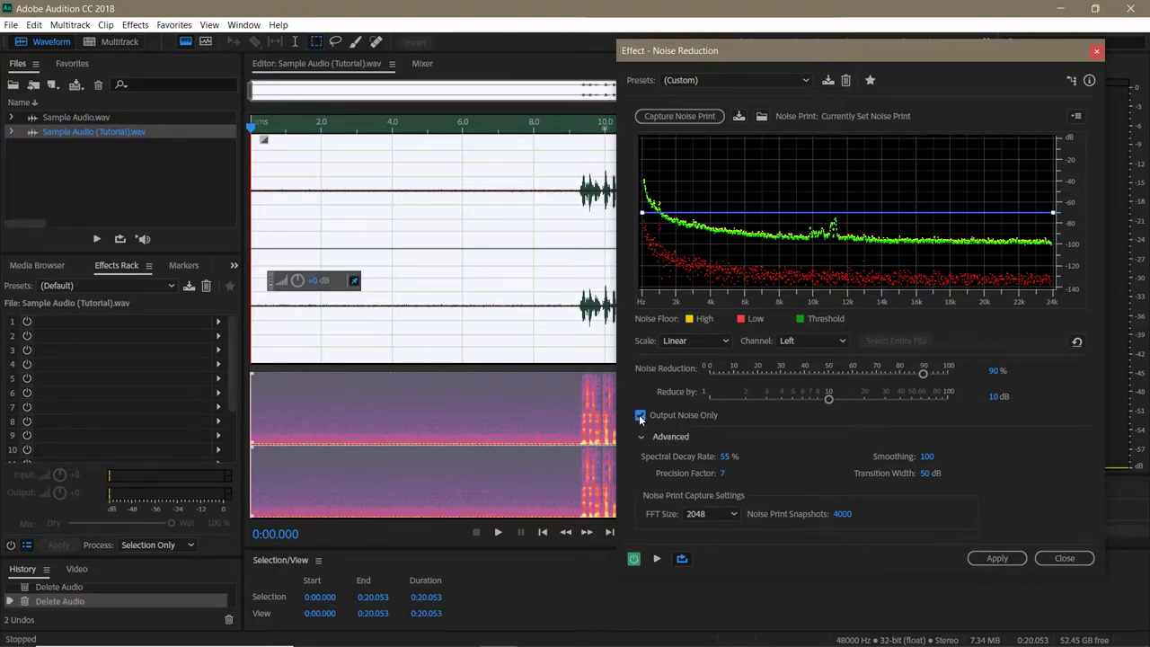
left_click(659, 559)
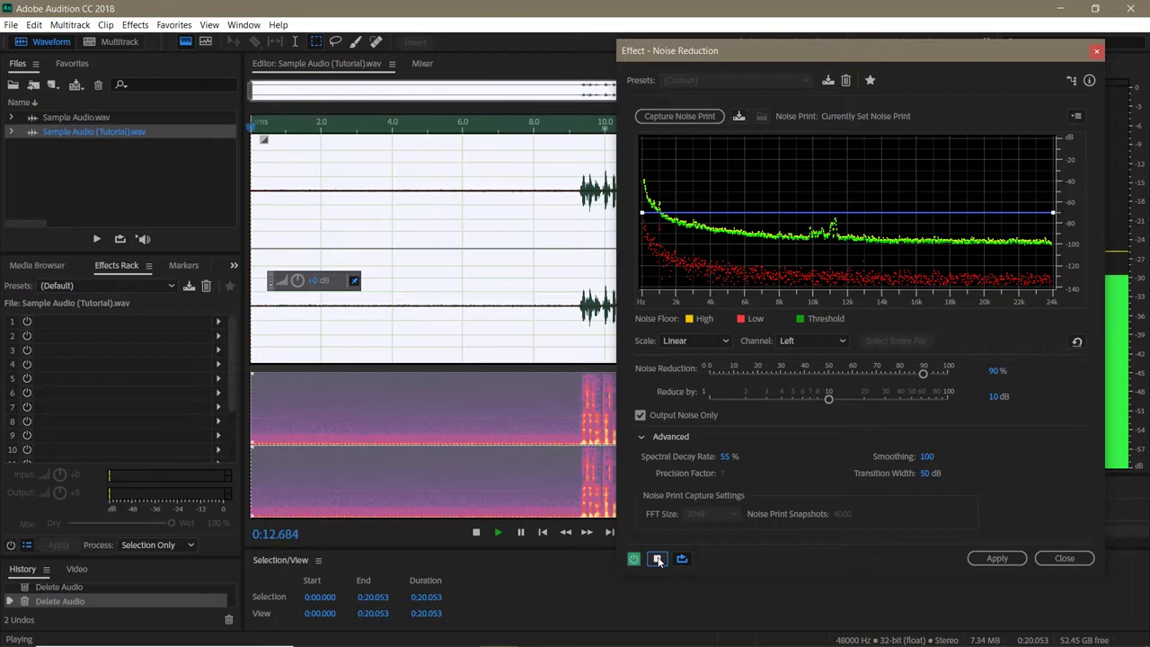
left_click(657, 559)
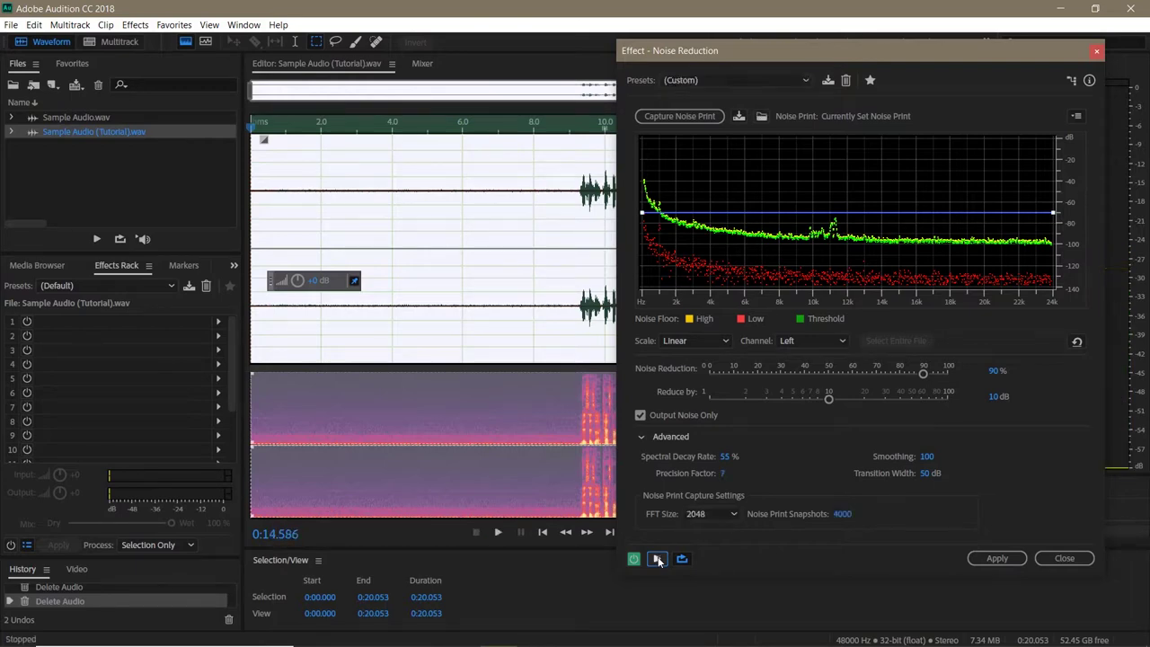
Turn off Output Noise Only and preview from the start, switching the effect on mid-playback to compare
left_click(640, 416)
left_click(633, 559)
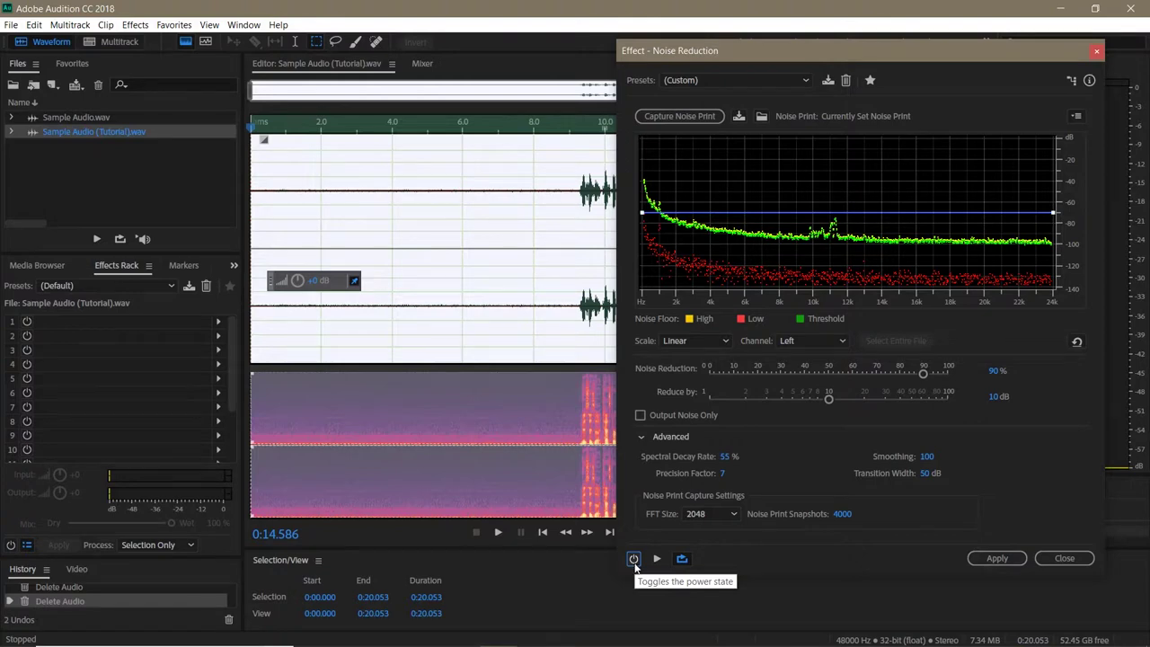
left_click(253, 130)
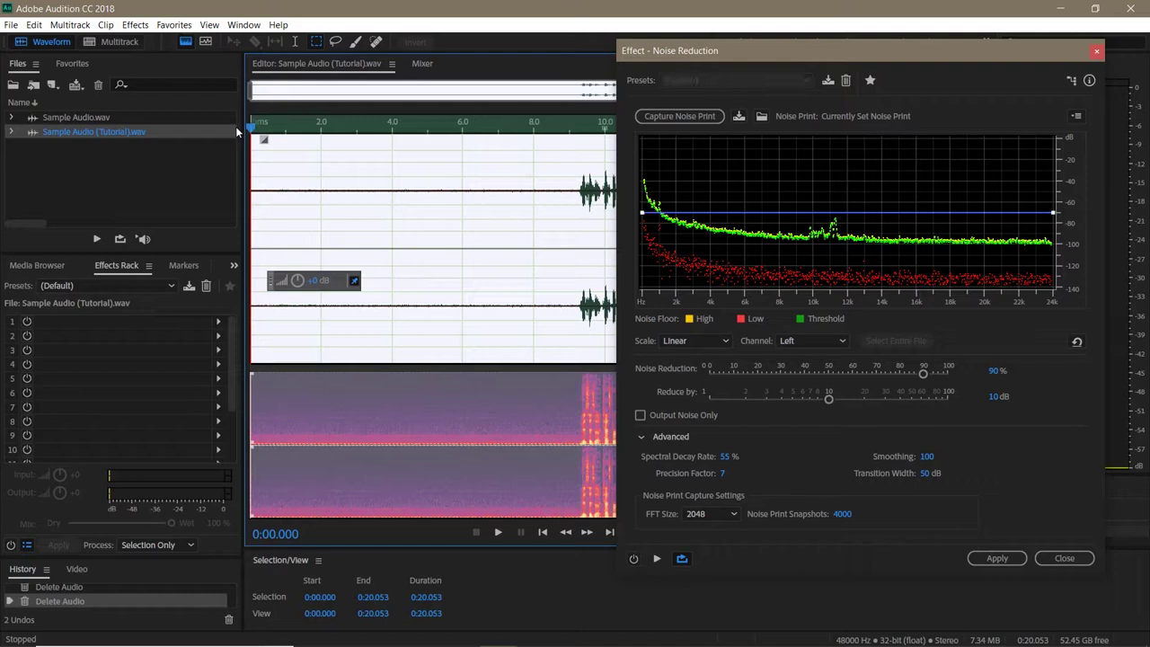
key("space")
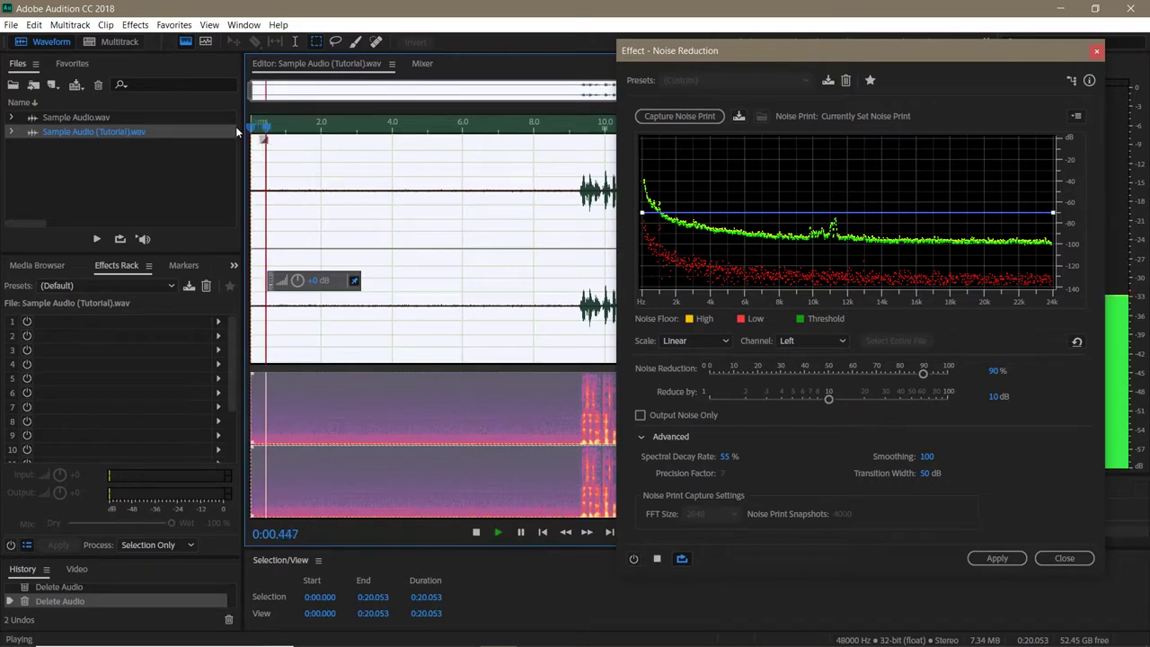
left_click(634, 558)
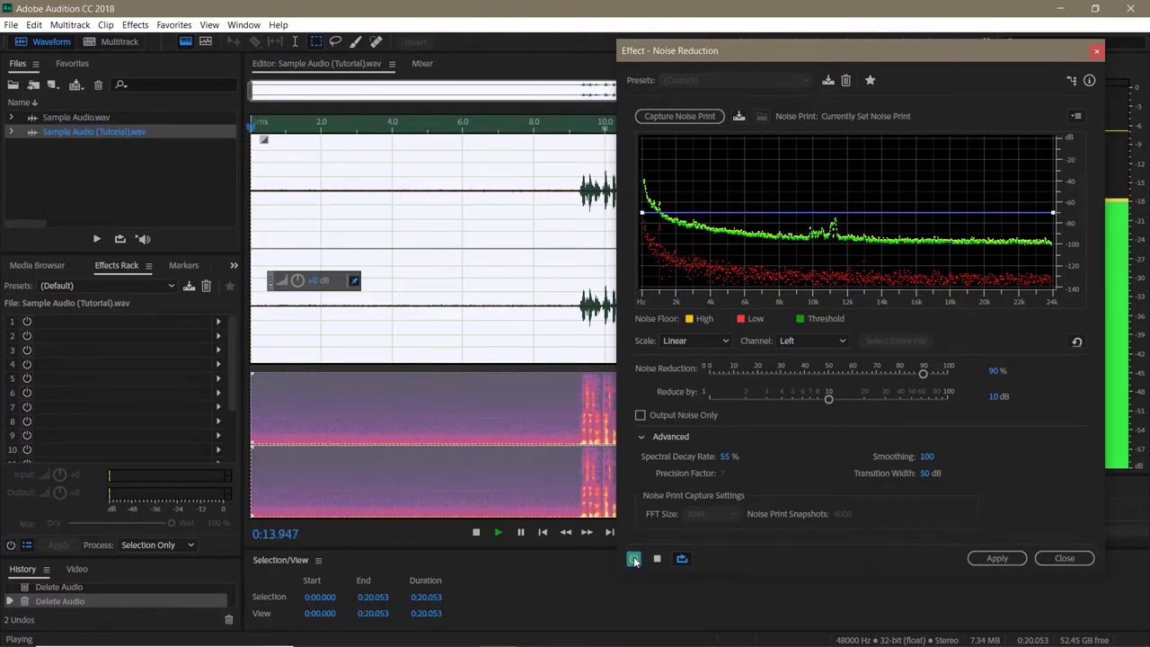
key("space")
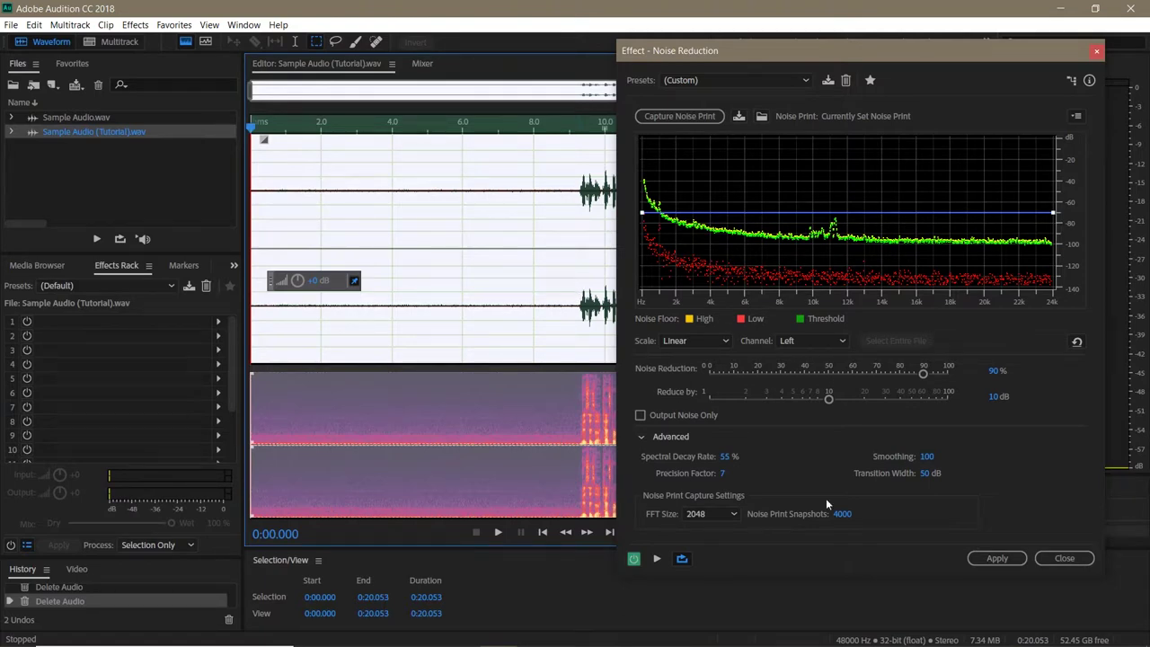
Apply Noise Reduction to the whole file, then select the silent opening up to 9.1 s
left_click(983, 557)
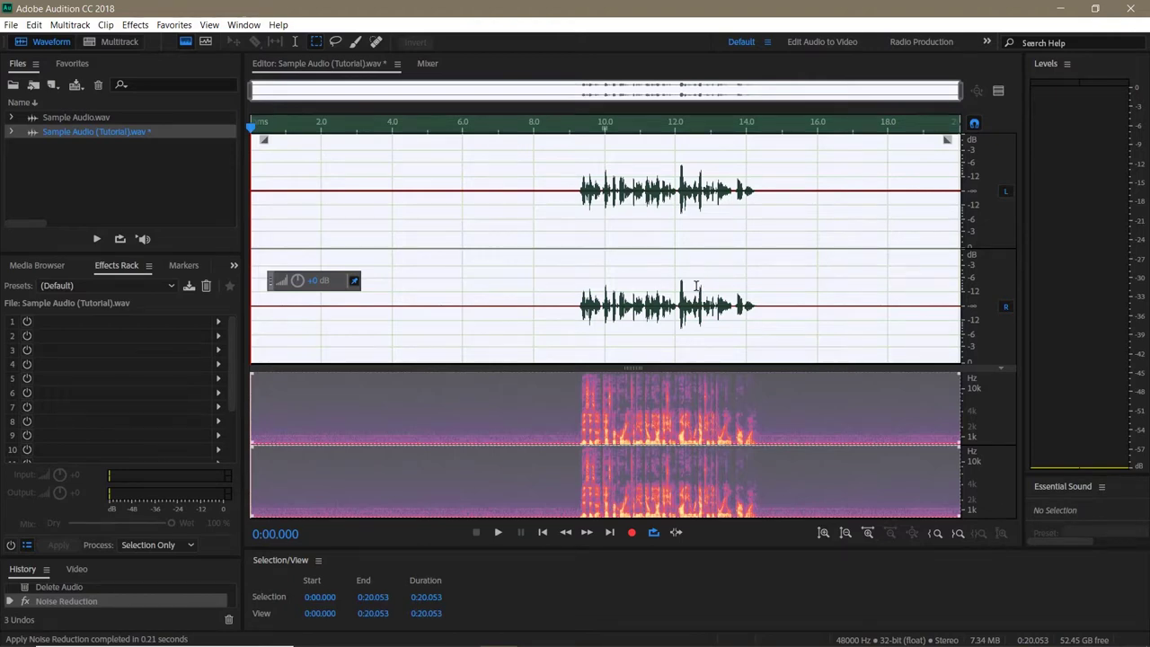
left_click_drag(573, 191, 205, 214)
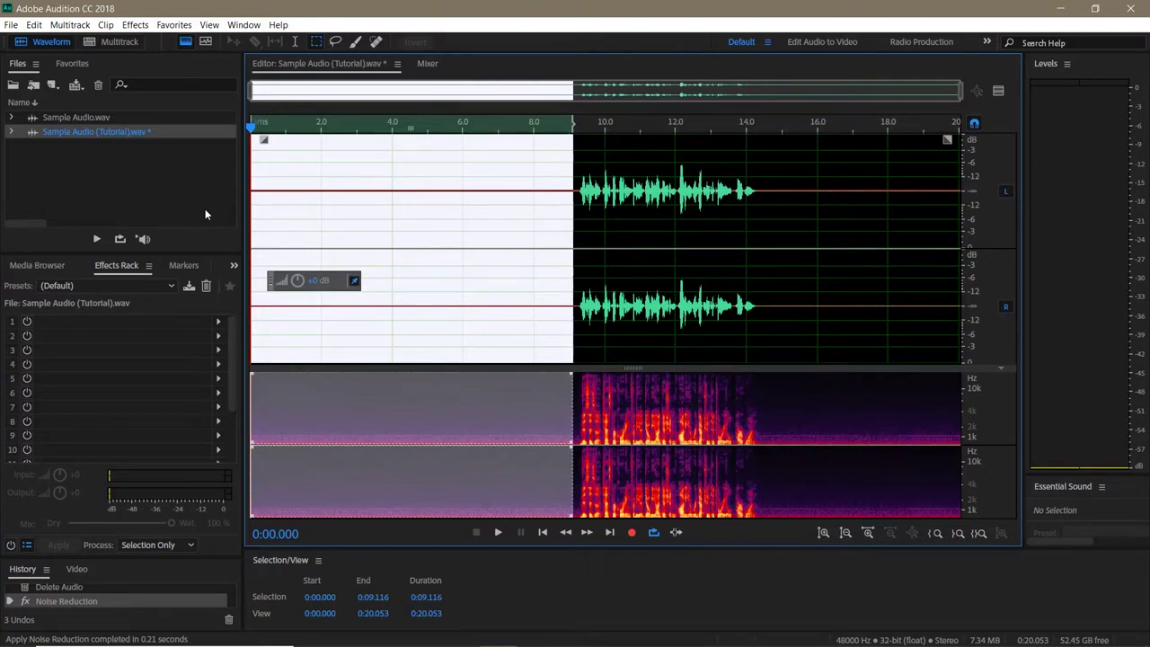
Reopen Noise Reduction, change FFT size to 4096, and capture a new noise print
key("ctrl+shift+p")
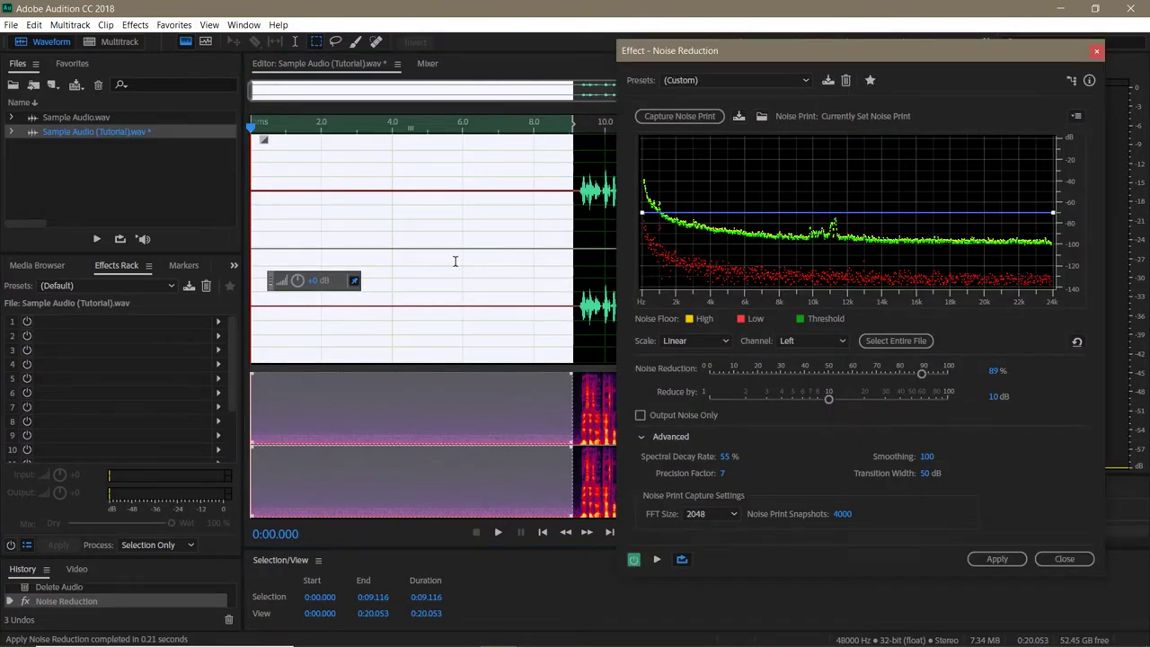
left_click(731, 516)
left_click(708, 576)
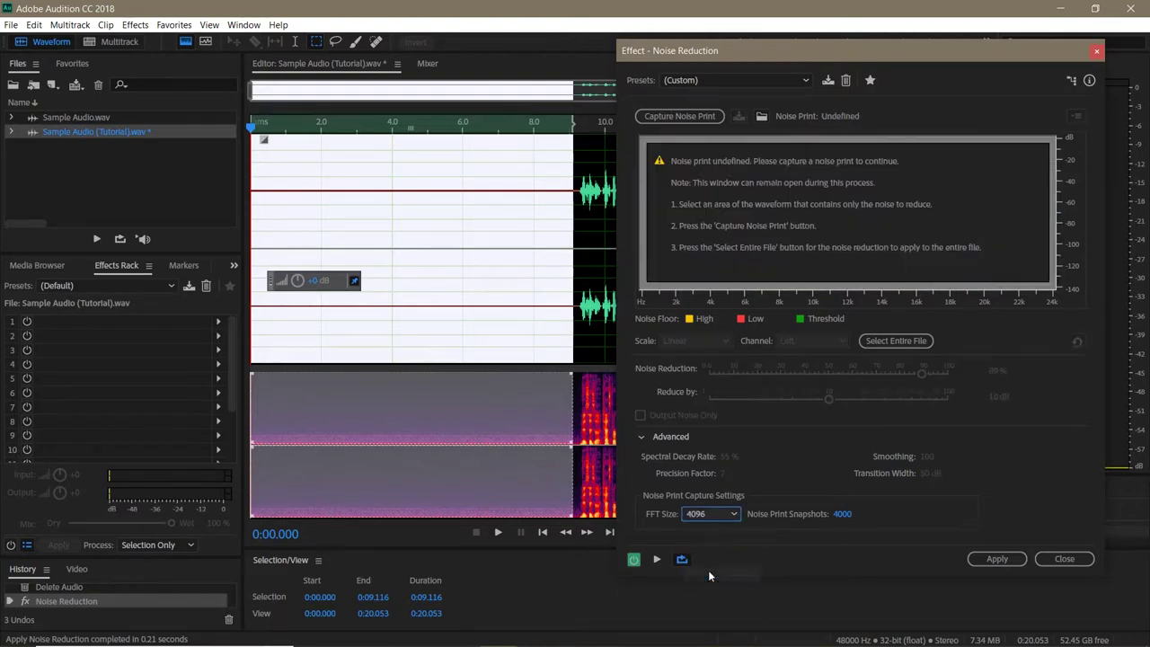
left_click(672, 118)
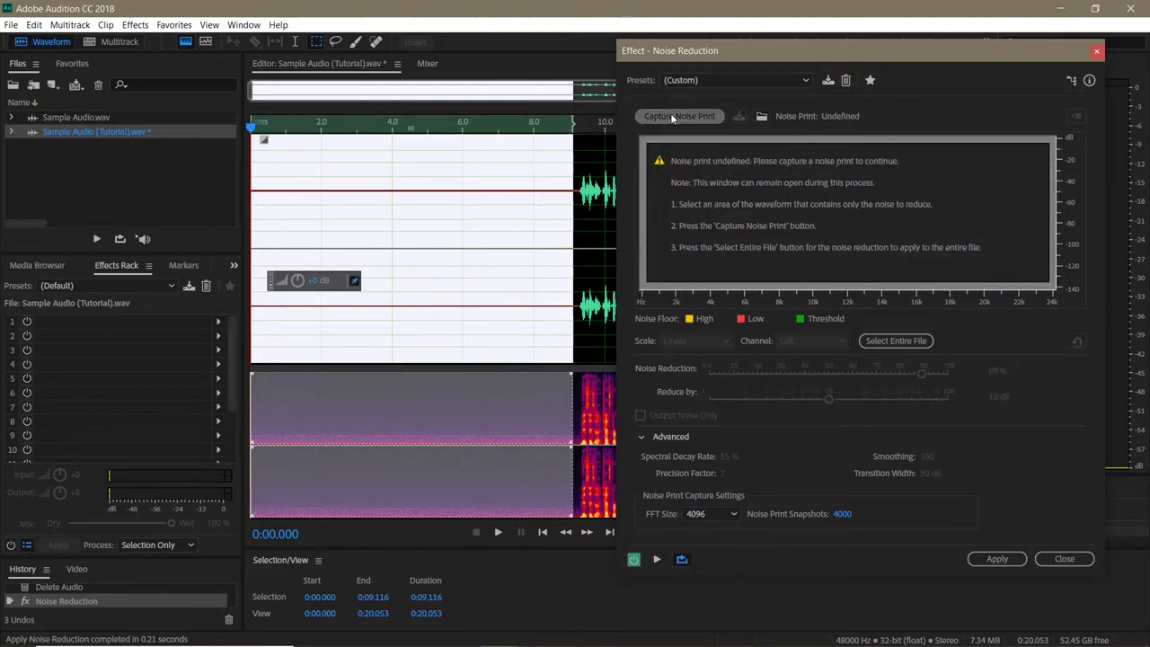
left_click(672, 118)
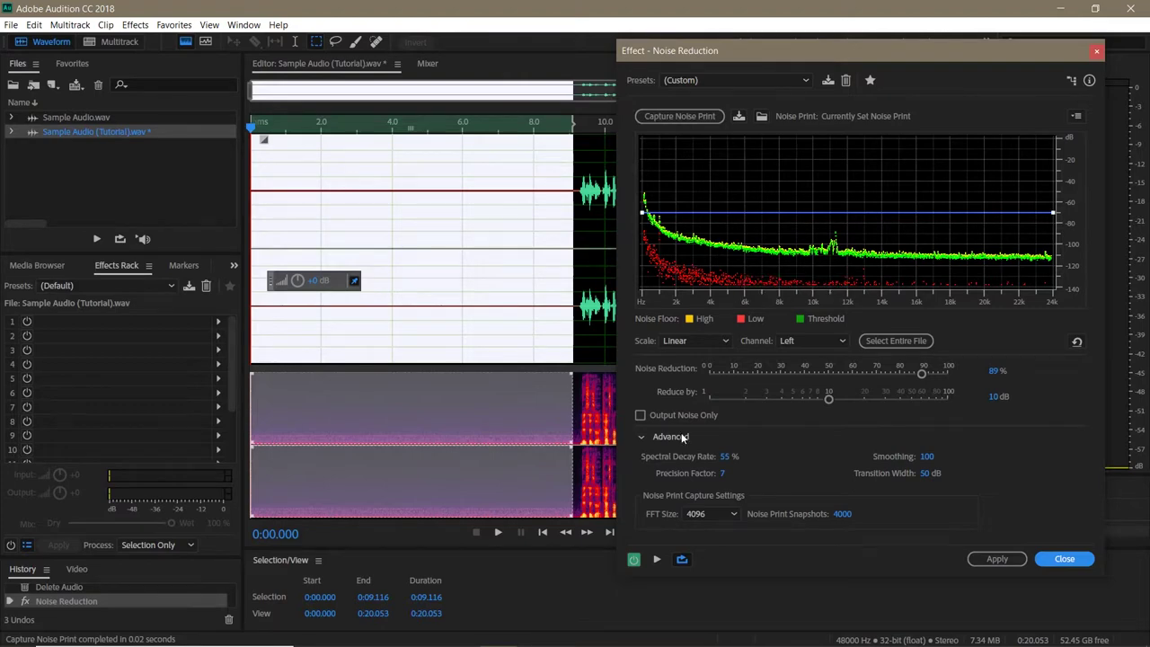
Select the entire file and preview the 4096 FFT noise reduction pass
left_click(871, 344)
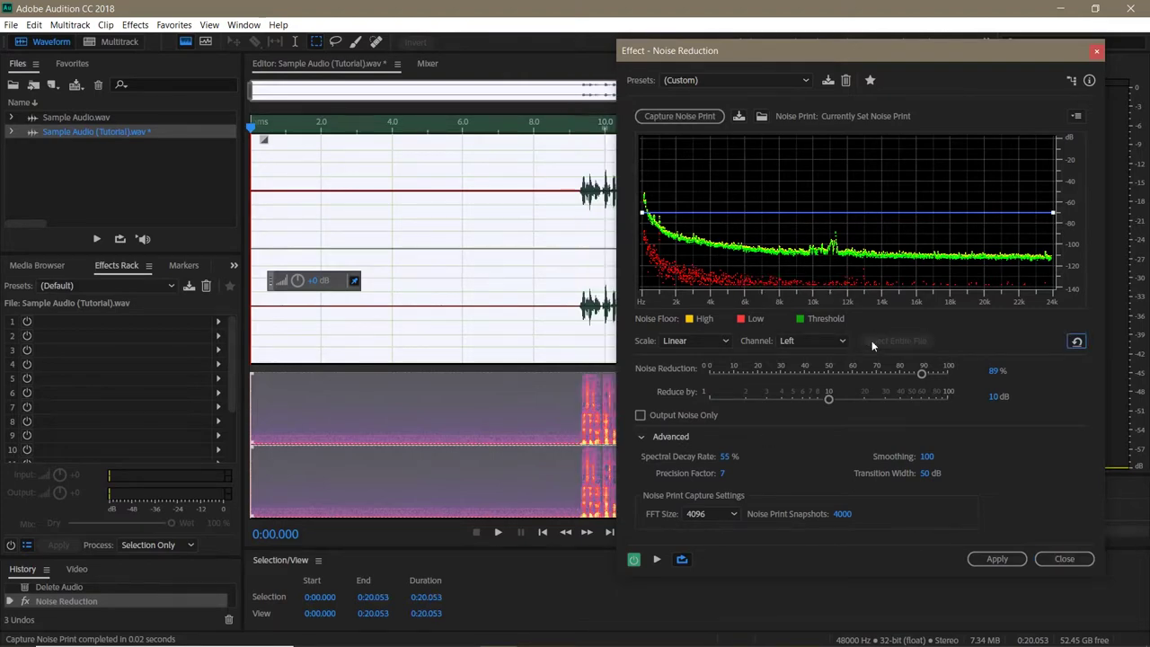
left_click(657, 559)
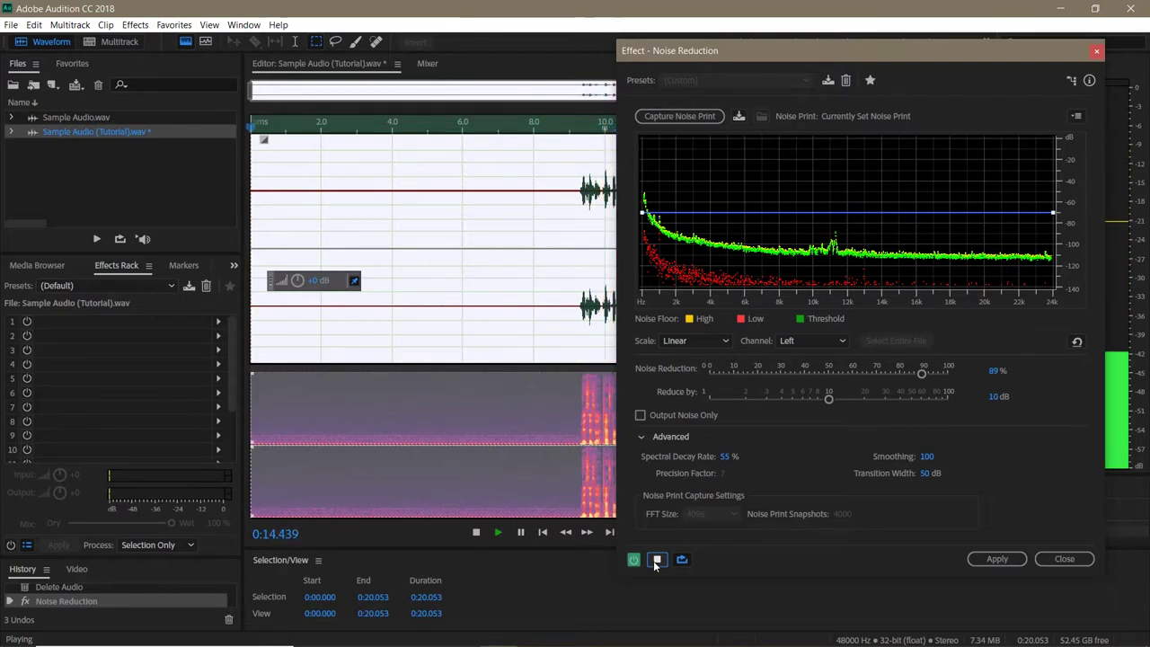
left_click(655, 559)
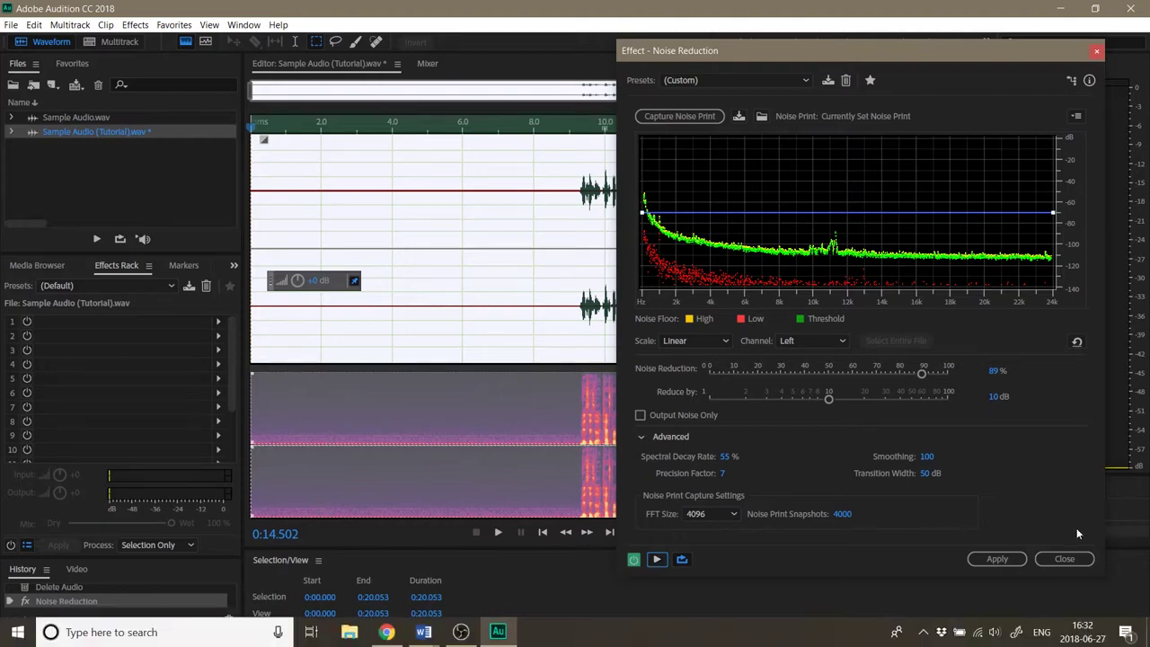
Apply the second pass, reselect the silent opening up to about 9 s, and reopen Noise Reduction
left_click(995, 559)
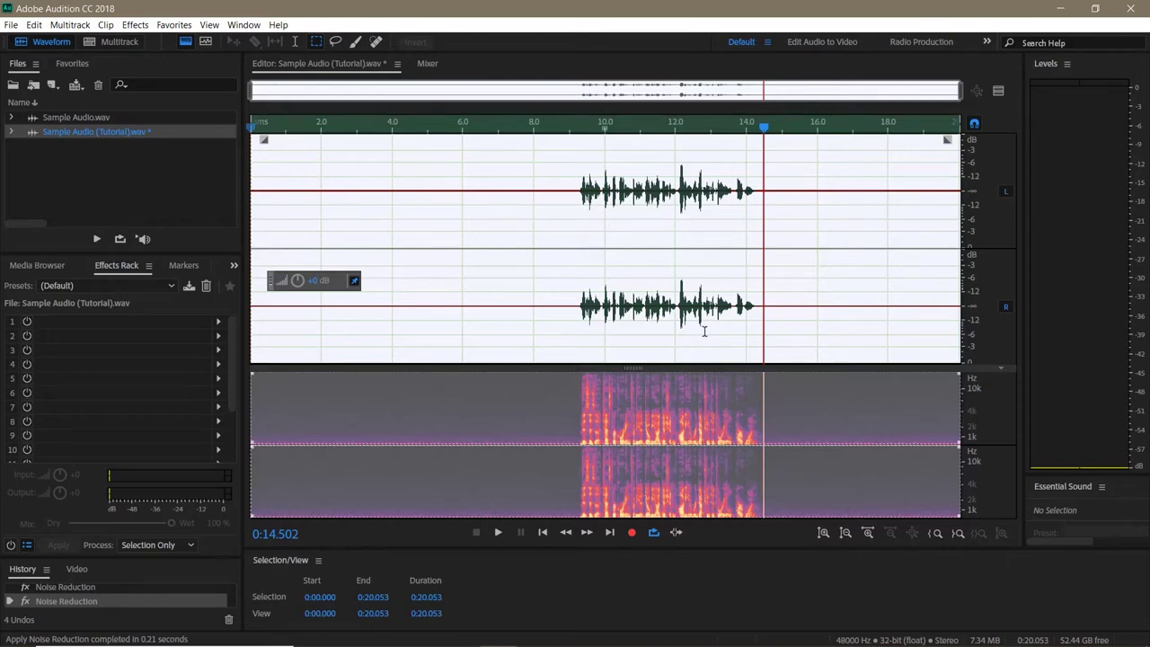
left_click(568, 196)
left_click_drag(558, 198, 235, 213)
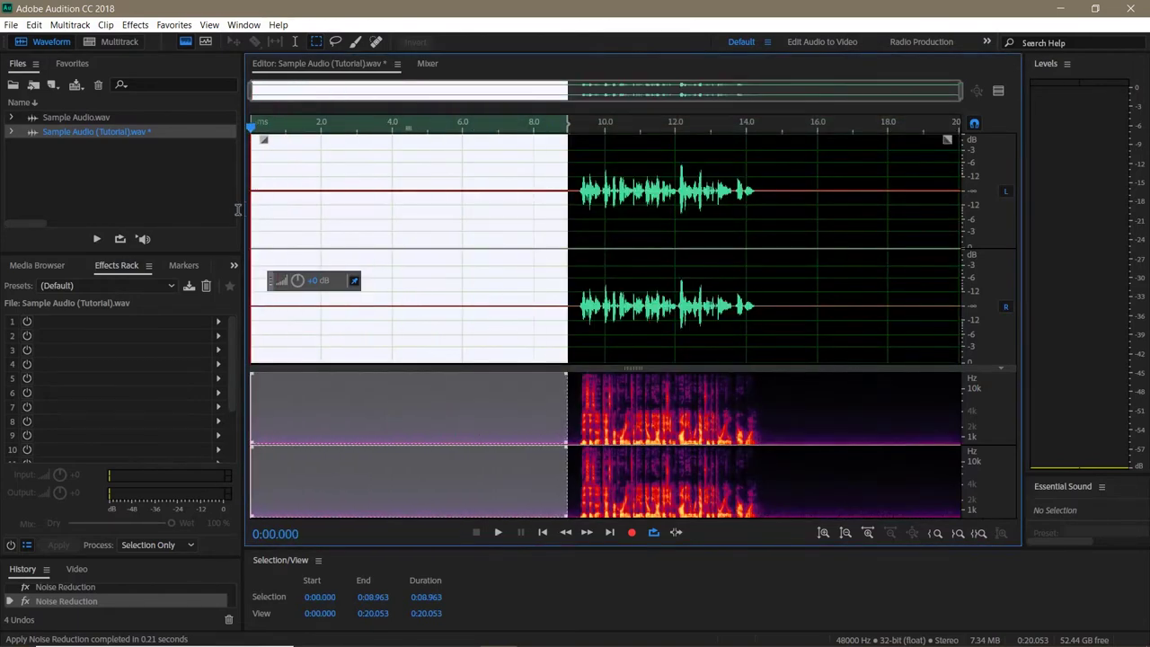
key("ctrl+shift+p")
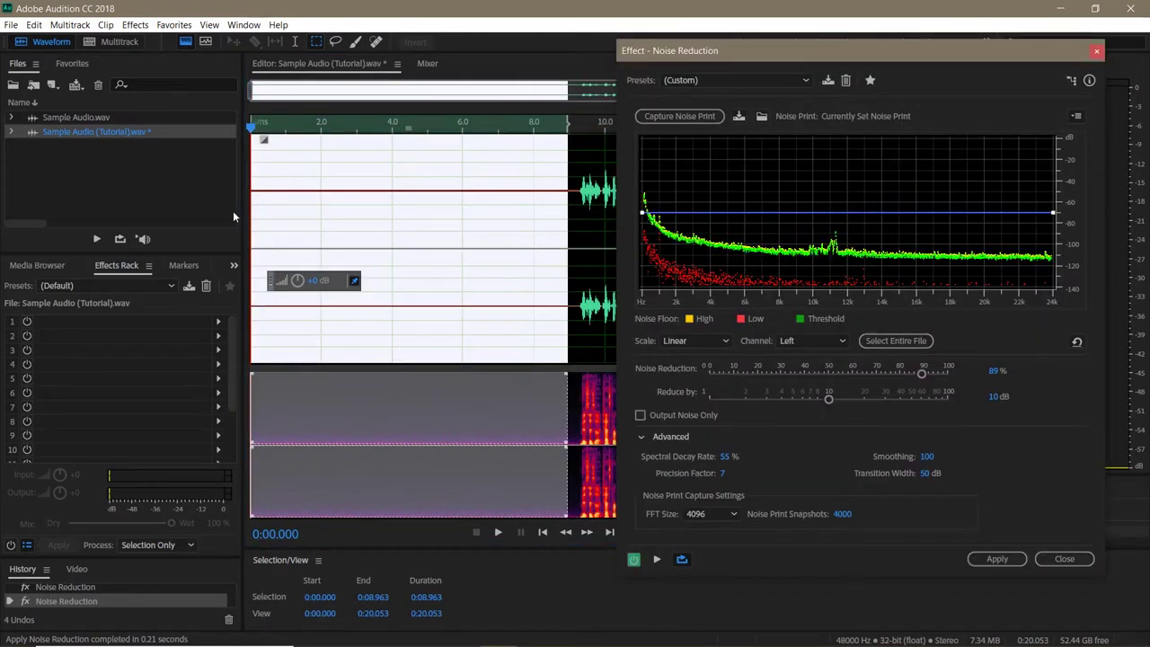
At FFT size 8192, capture a new noise print, select the entire file, and preview the result
left_click(736, 513)
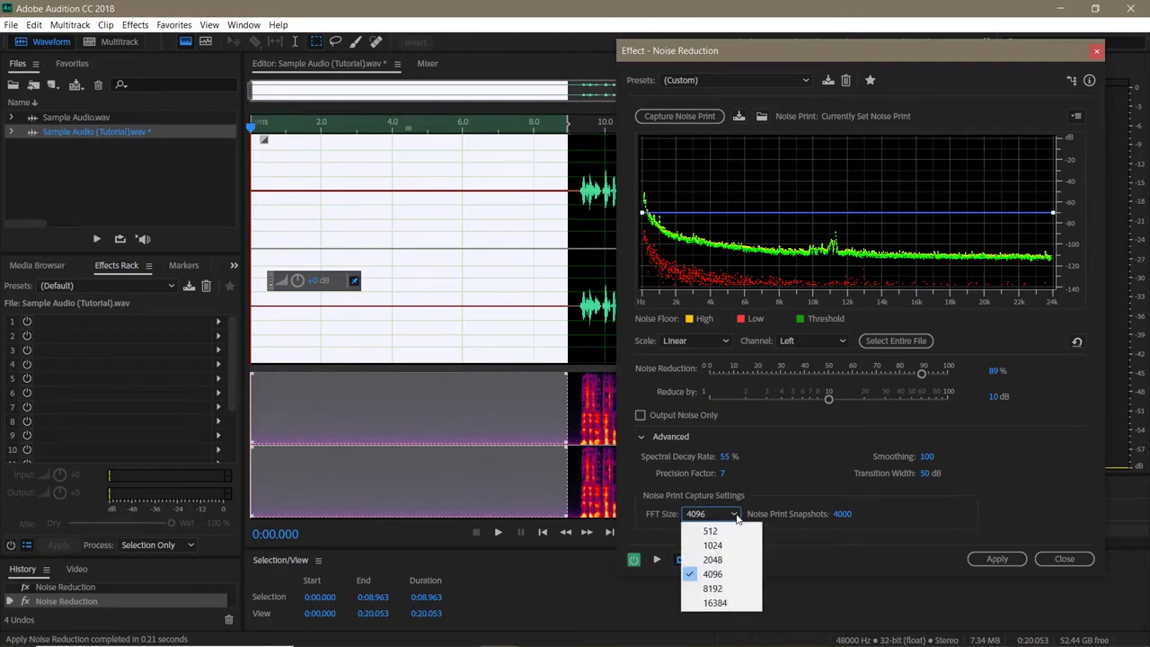
left_click(721, 589)
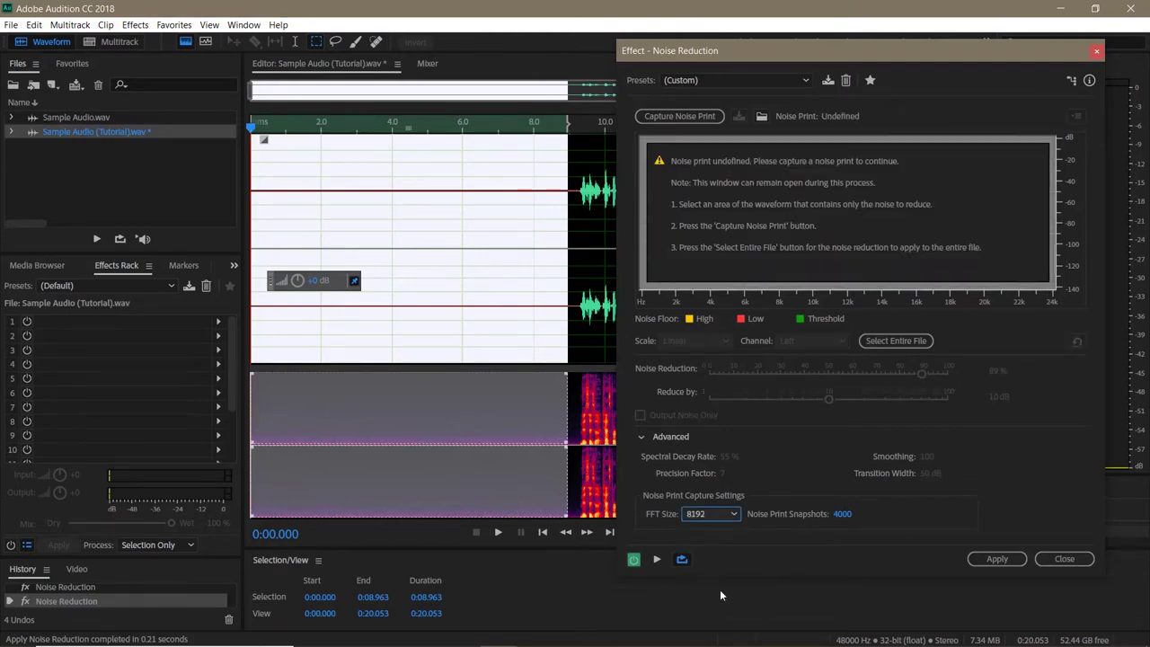
left_click(671, 117)
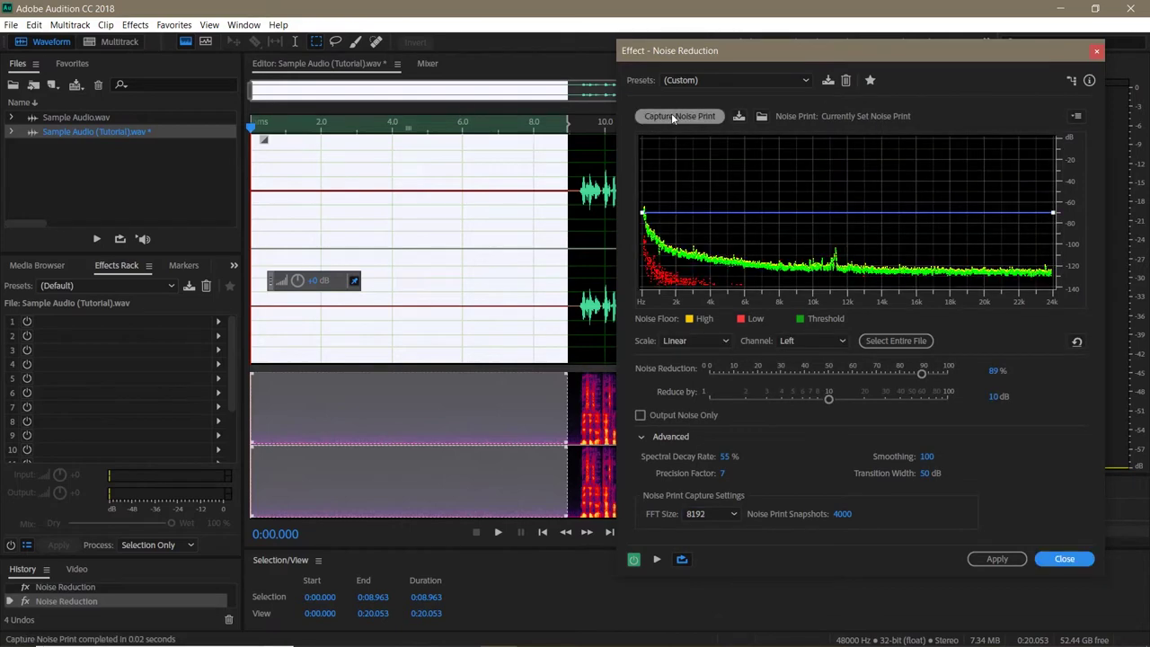
left_click(909, 341)
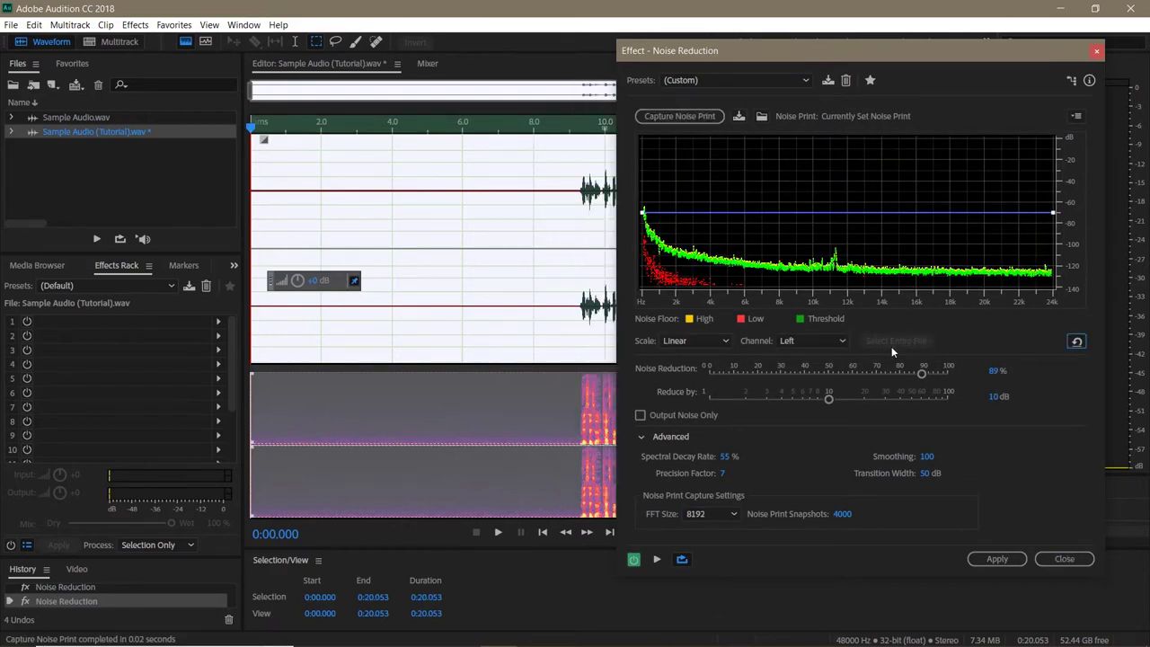
left_click(657, 559)
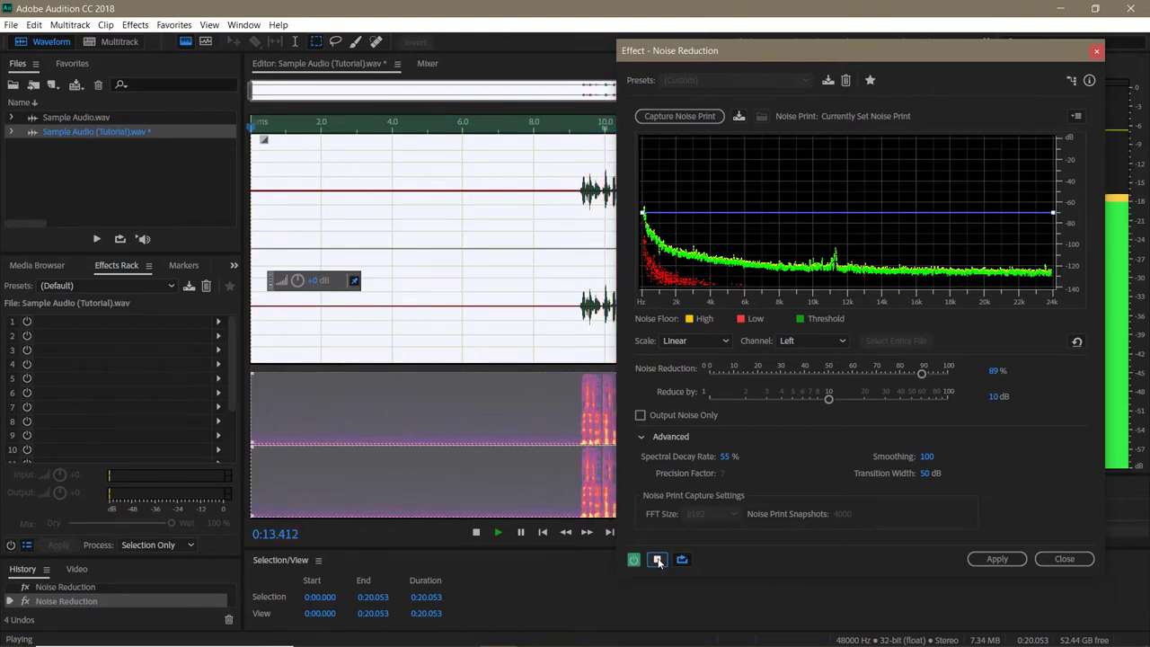
left_click(657, 560)
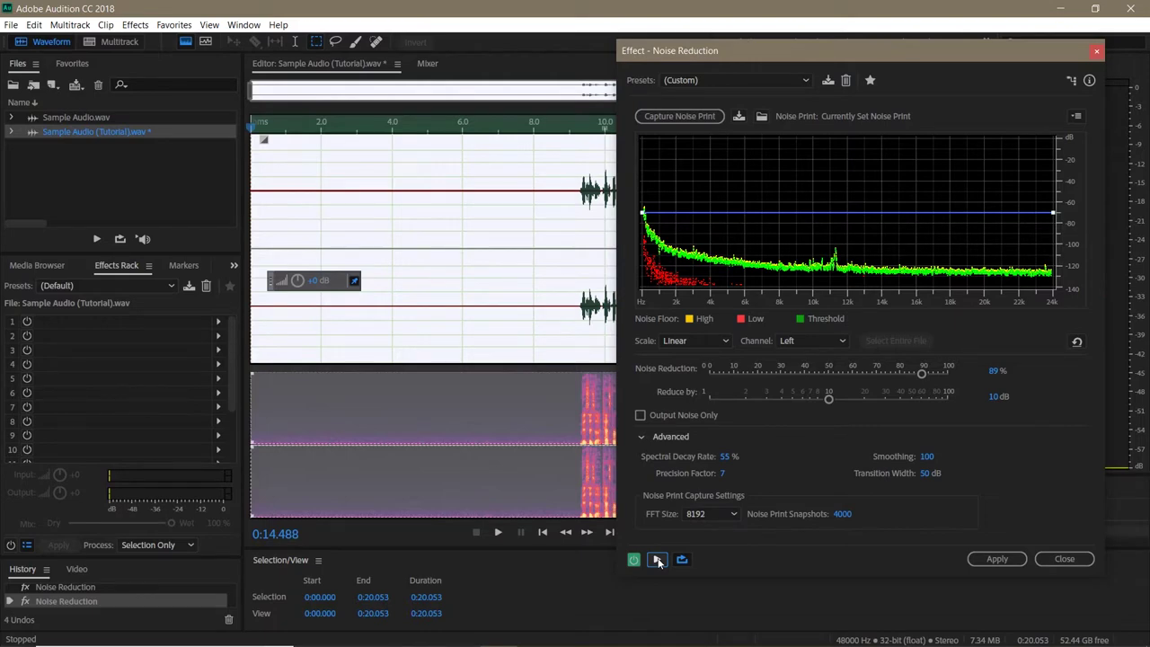
Apply the third pass at FFT size 8192 and clear the selection
left_click(977, 554)
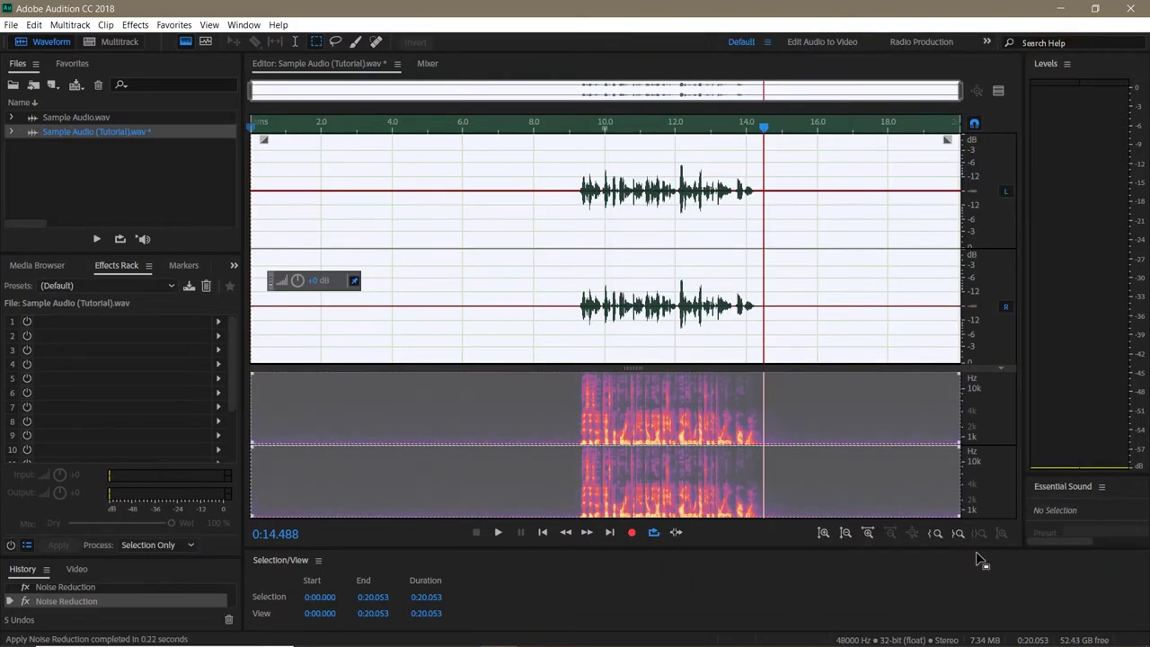
key("ctrl+shift+a")
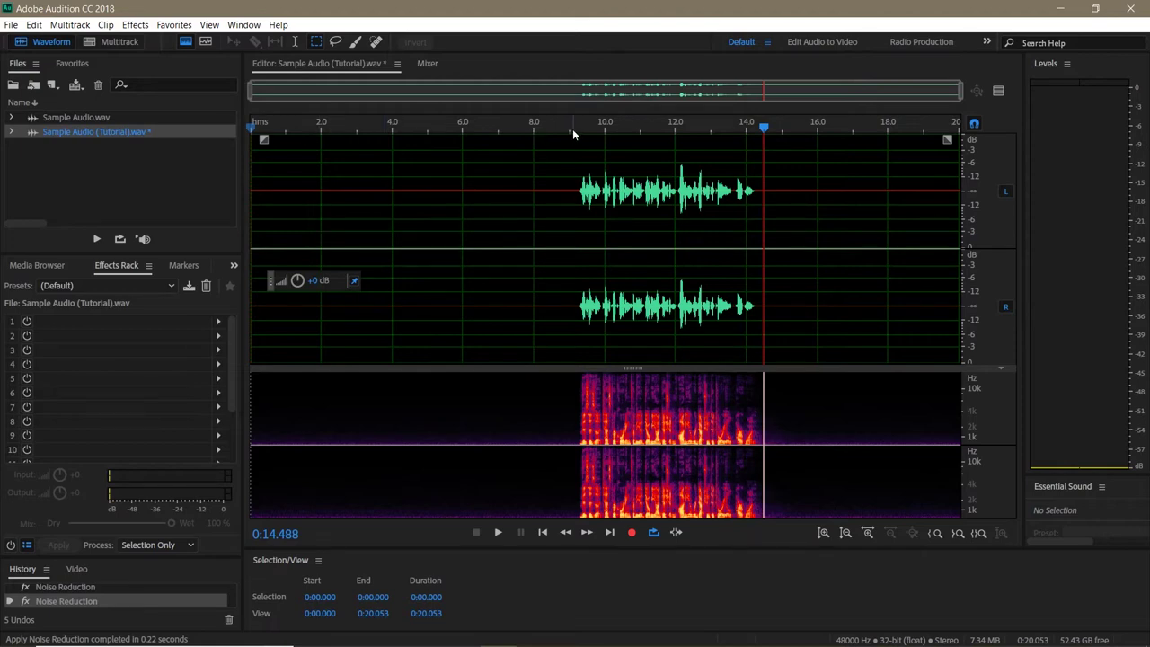
Open the original Sample Audio.wav and play it from about 6.6 s for comparison
double_click(102, 116)
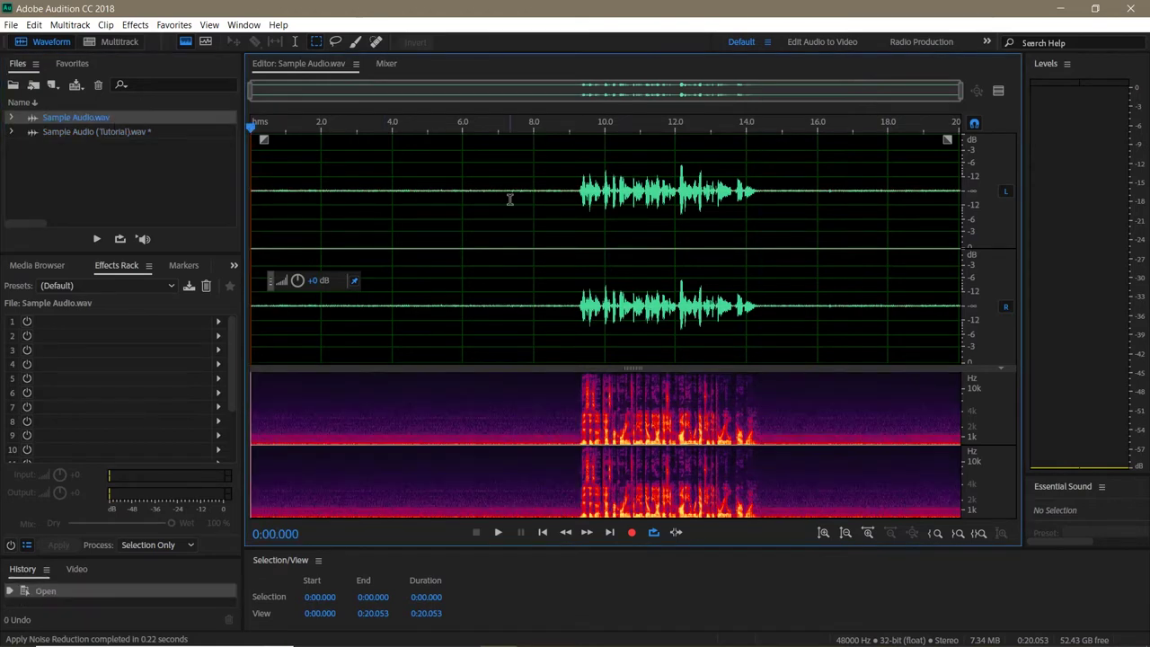
left_click(483, 128)
key("space")
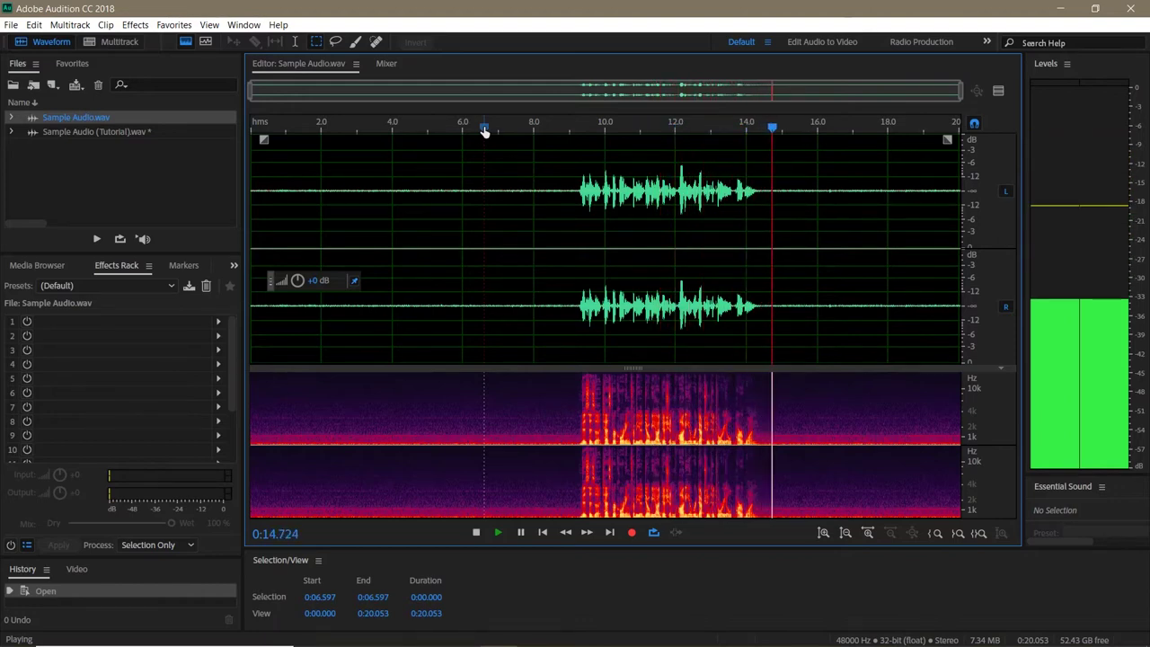
key("space")
Return to the noise-reduced tutorial file and play it from about 7.8 s
left_click(67, 131)
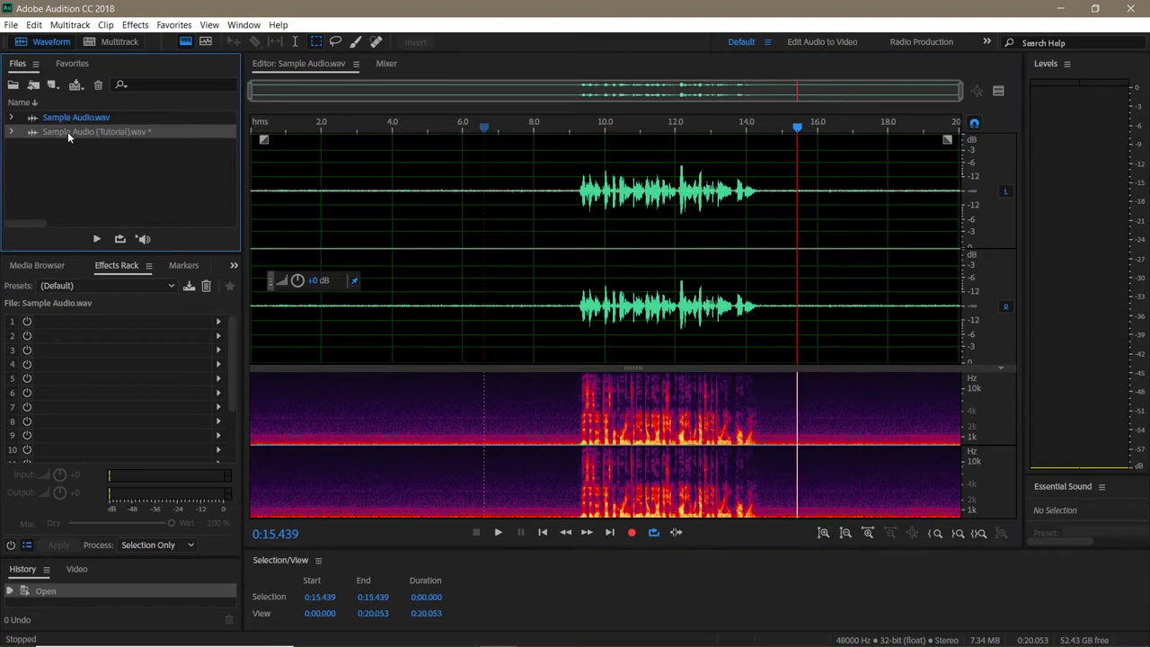
left_click(526, 127)
key("space")
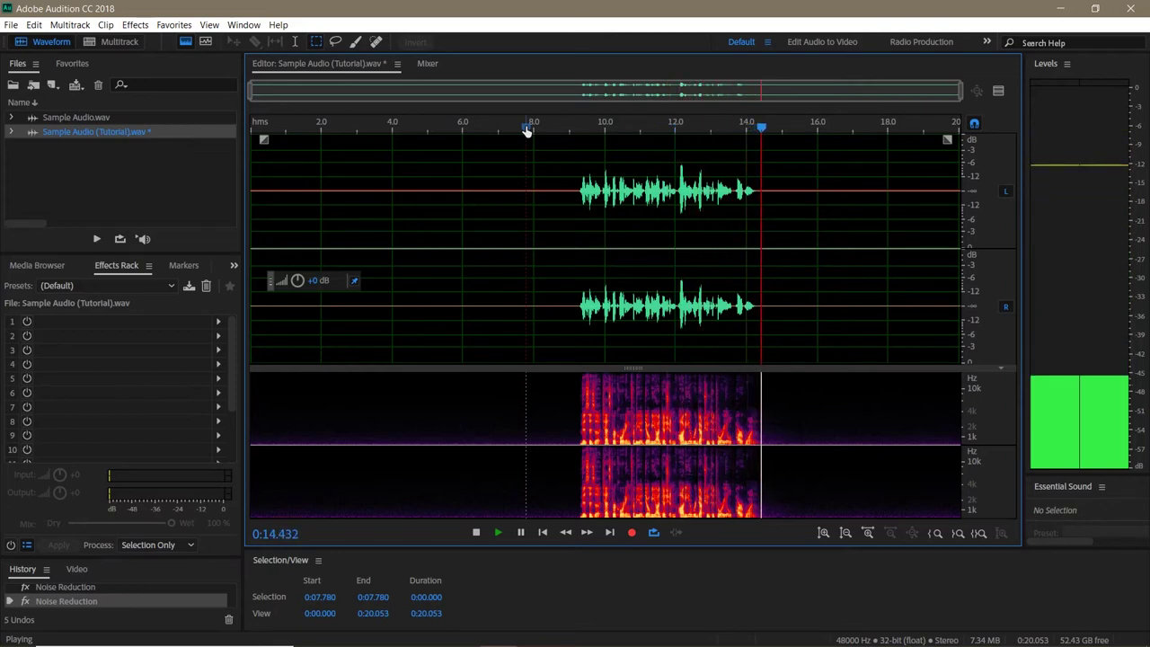
key("space")
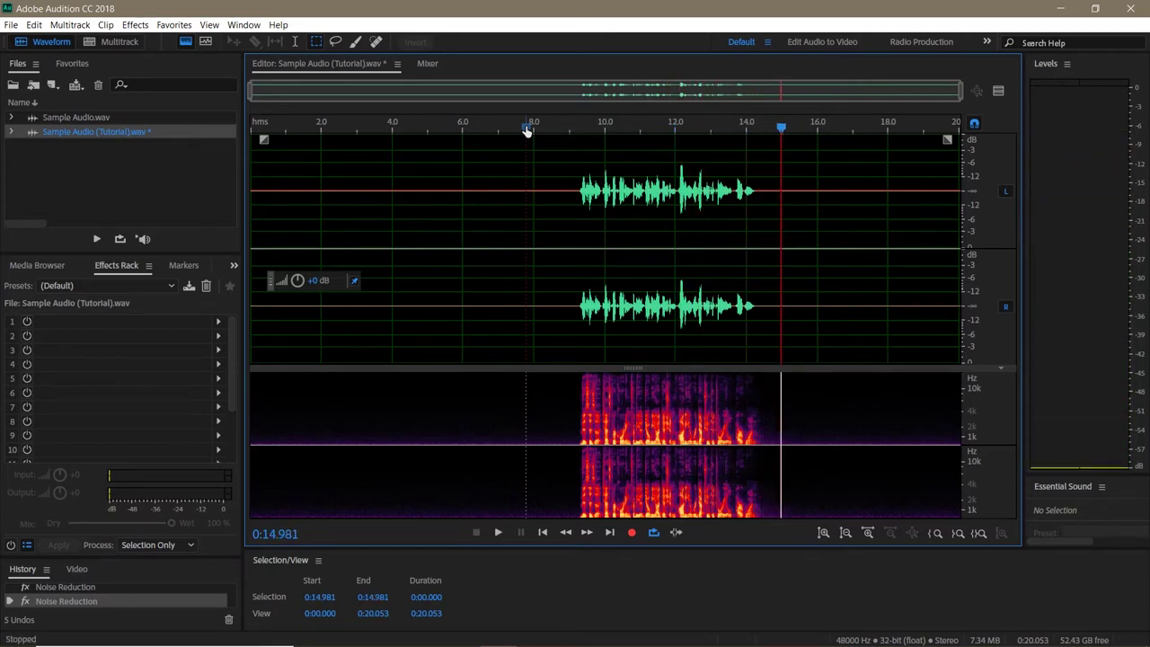